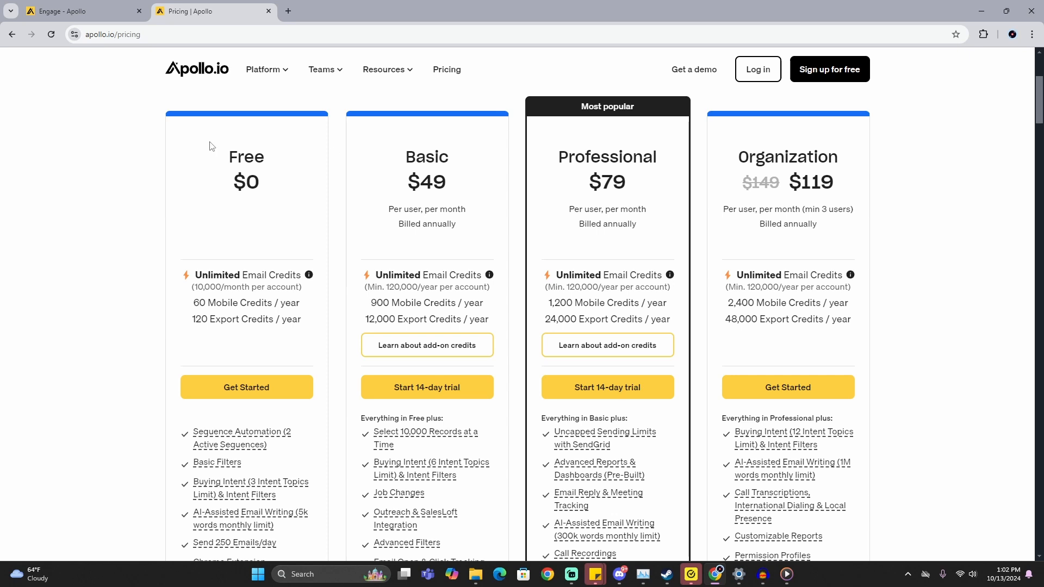
- Compare the prices, credits and feature lists of the Free, Basic, Professional and Organization plans
scroll(166, 248, down, 3)
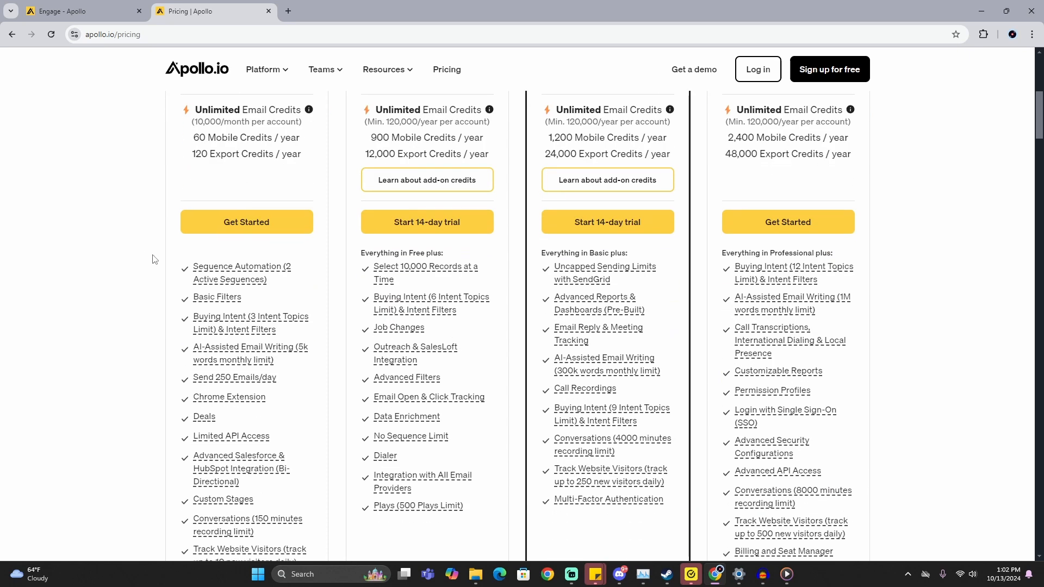
scroll(149, 251, down, 1)
scroll(148, 250, down, 1)
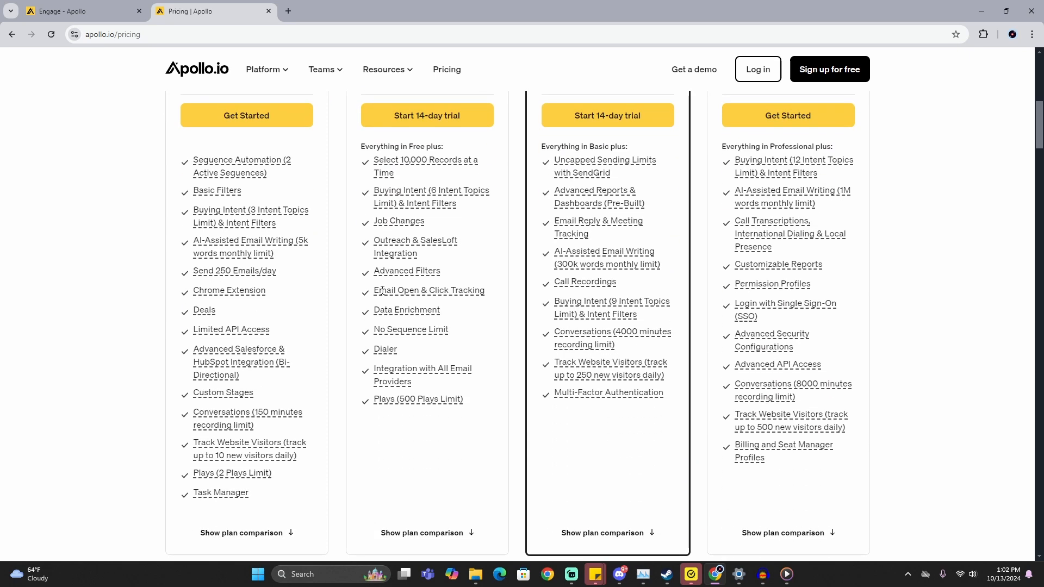
mouse_move(744, 222)
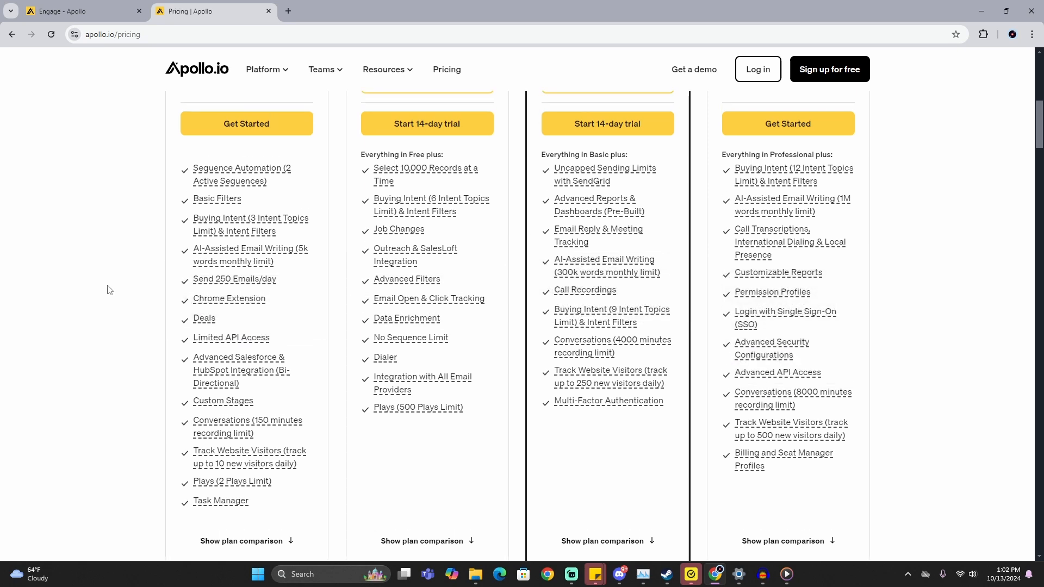
scroll(107, 289, up, 5)
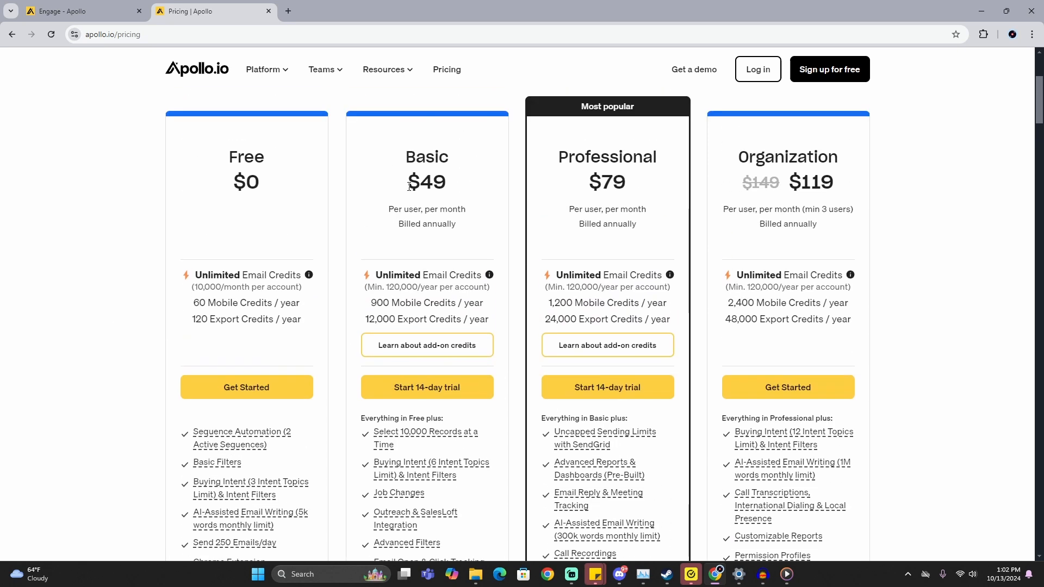
scroll(390, 185, down, 2)
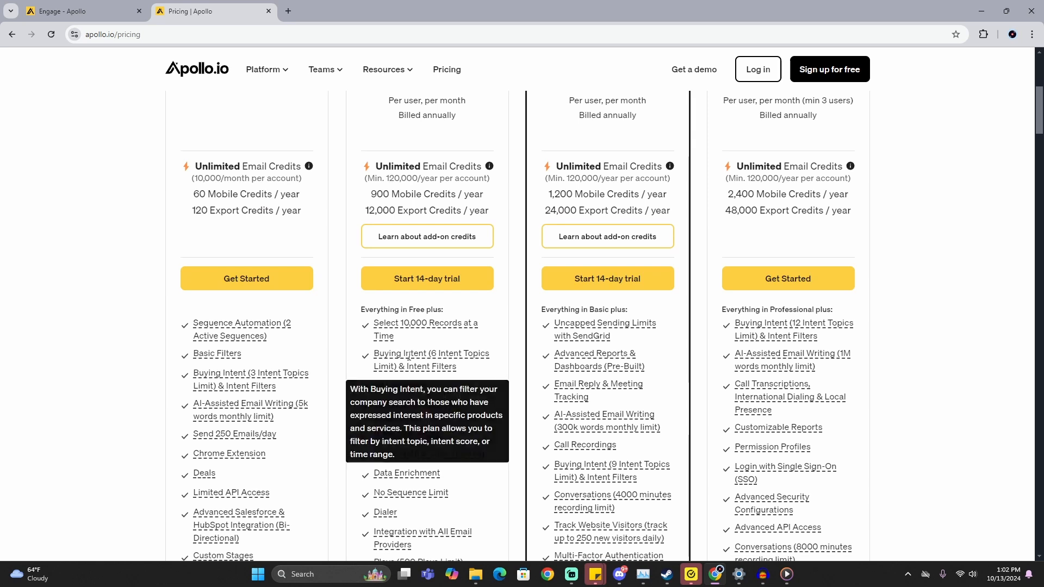
scroll(419, 392, up, 2)
scroll(608, 381, down, 2)
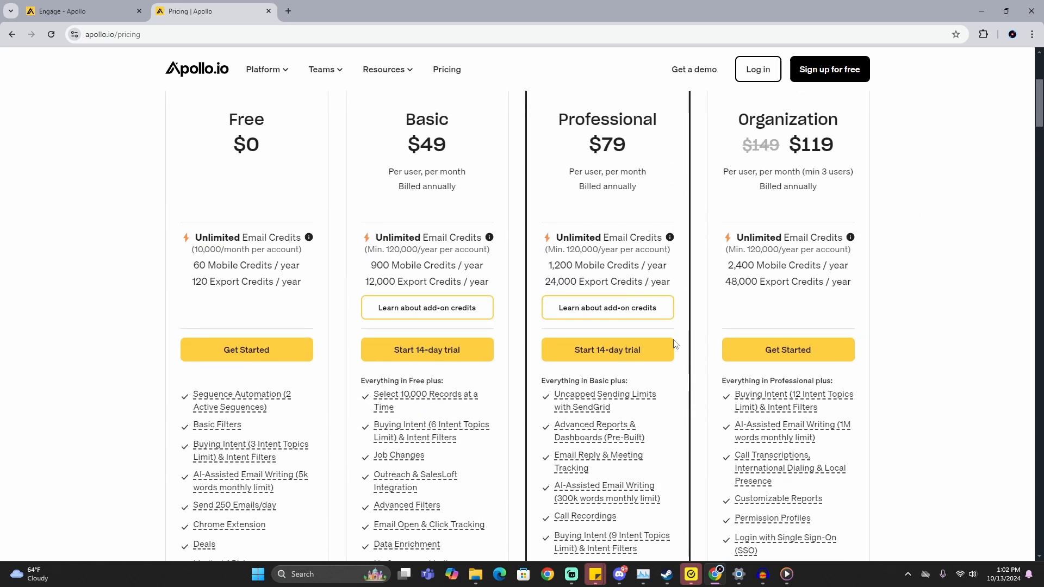
mouse_move(414, 339)
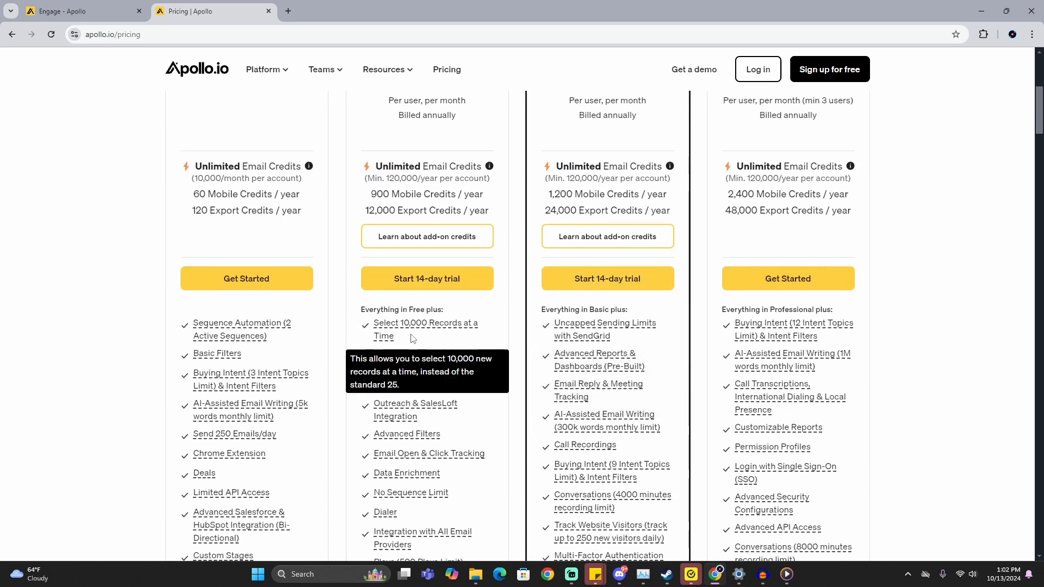
scroll(95, 333, down, 1)
scroll(95, 333, down, 2)
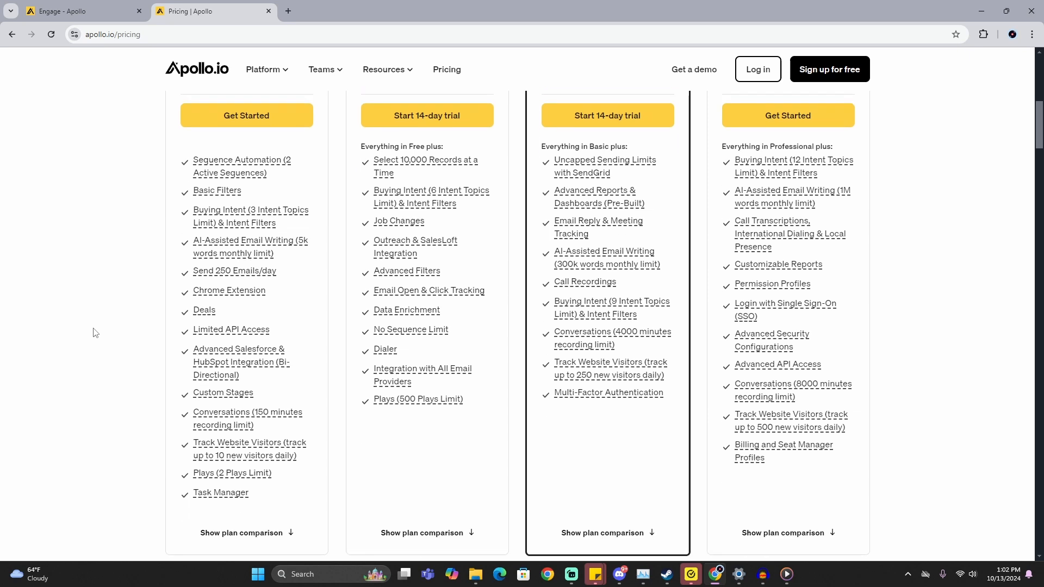
- Read the Free plan's feature descriptions, such as Sequence Automation, Basic Filters and AI-Assisted Email Writing, and return to the plan prices
mouse_move(261, 170)
mouse_move(215, 190)
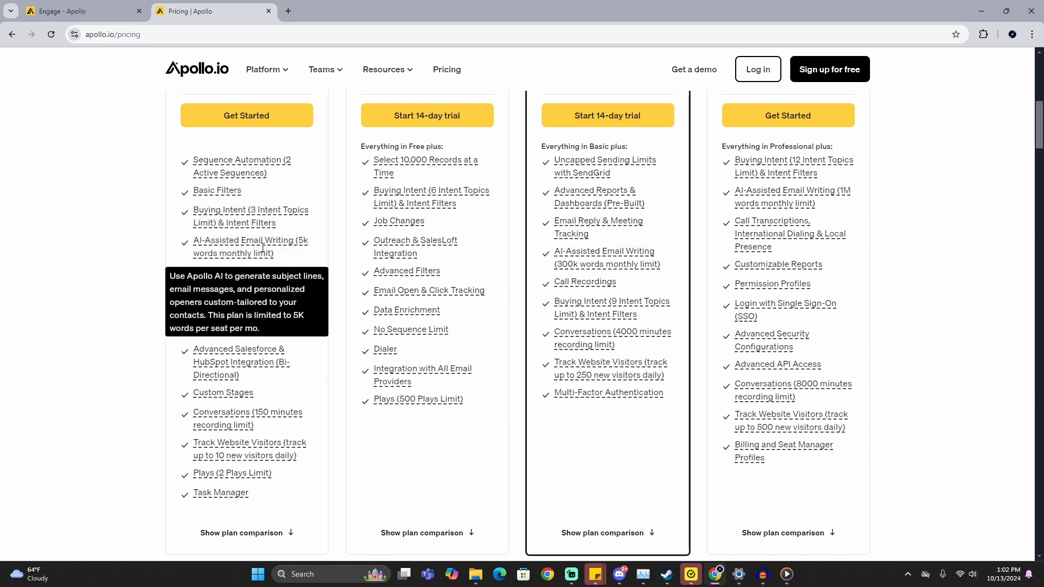
mouse_move(196, 272)
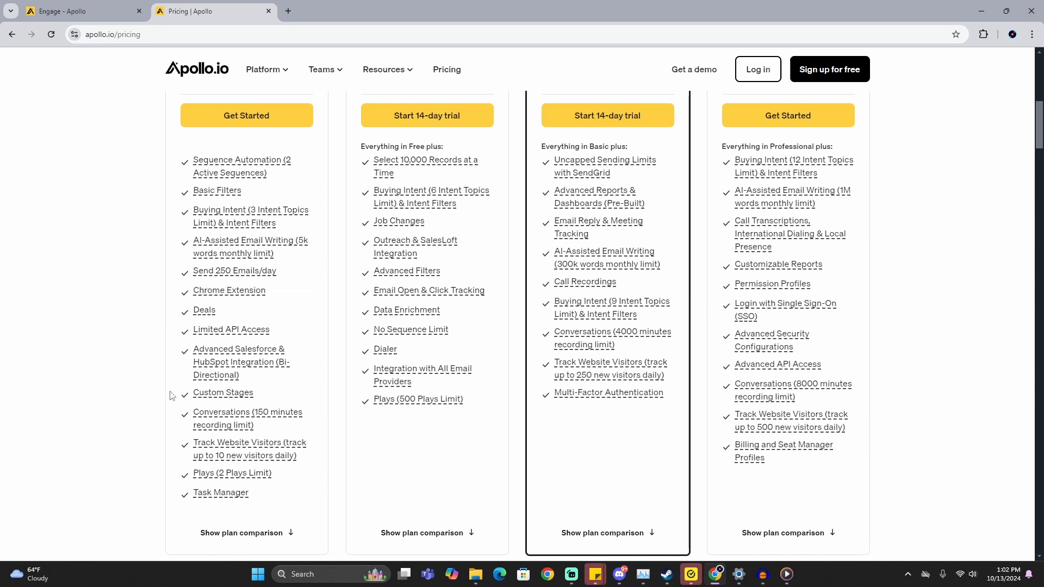
scroll(102, 328, up, 5)
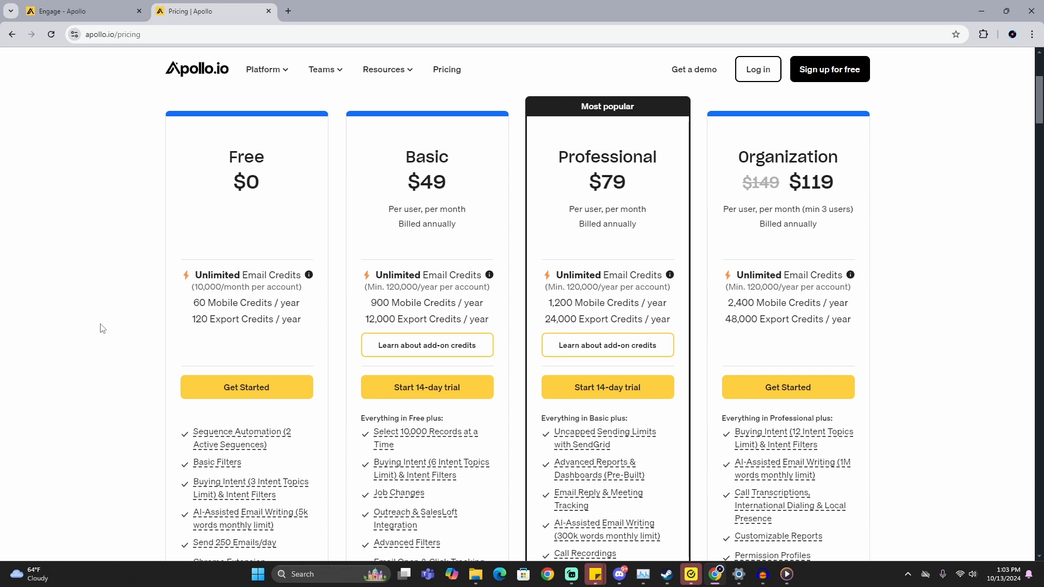
scroll(448, 299, up, 1)
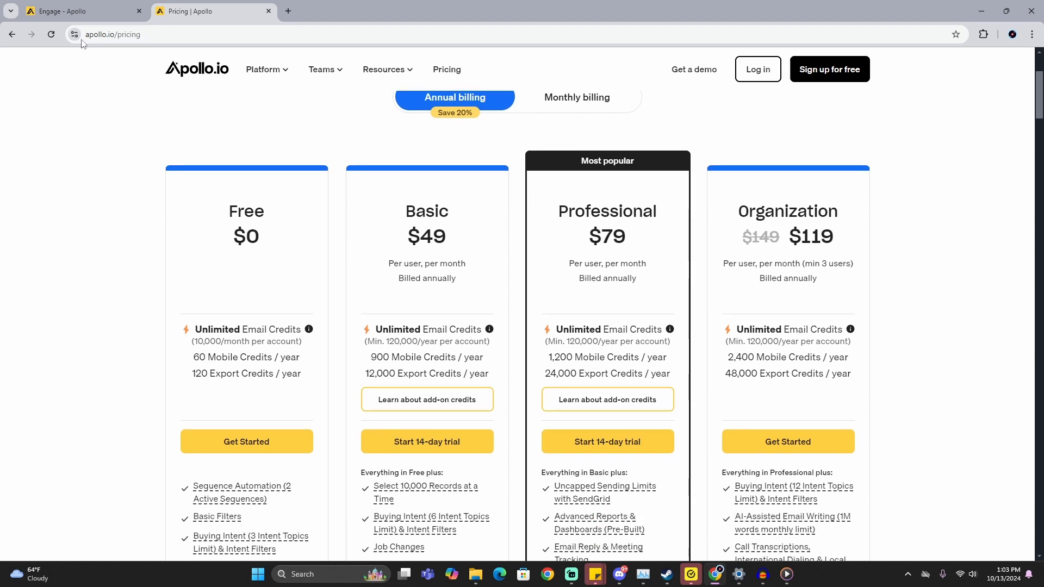
- Switch from the pricing page to the Apollo account, view its Home dashboard, and open the Emails page
click(87, 11)
click(38, 98)
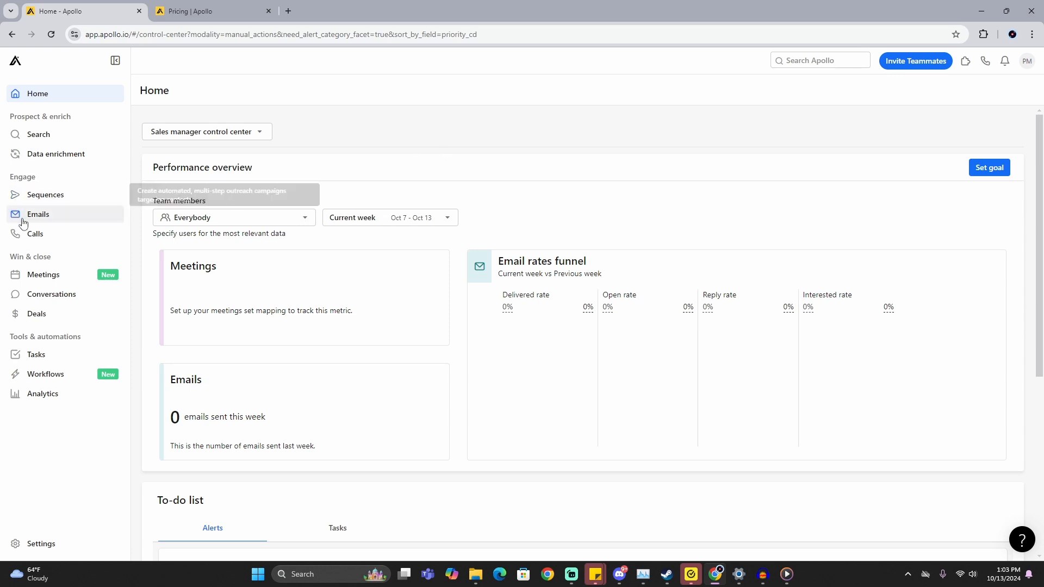
click(65, 217)
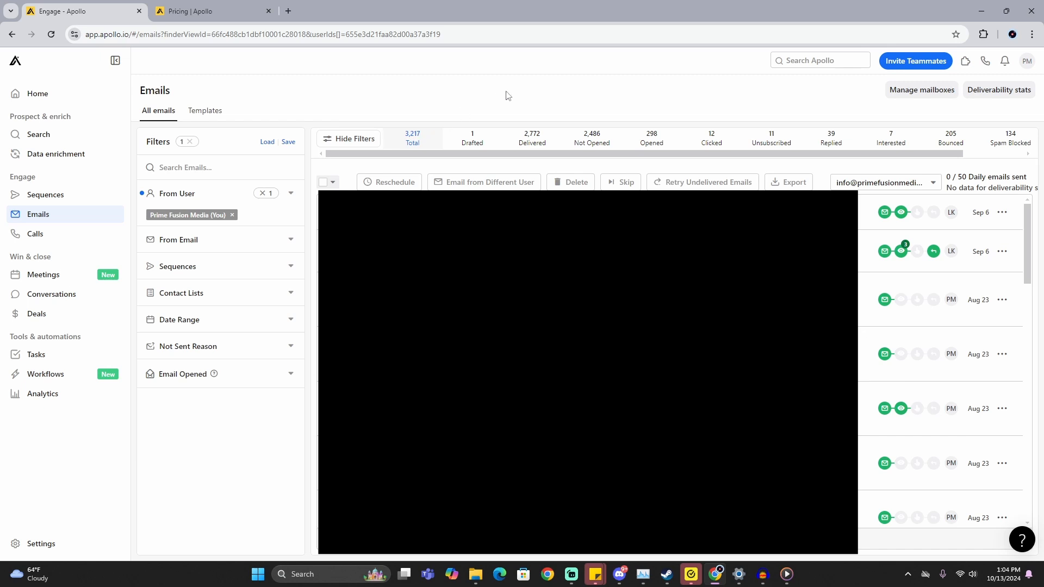
- Look over the email status categories and browse the list of all emails
mouse_move(472, 142)
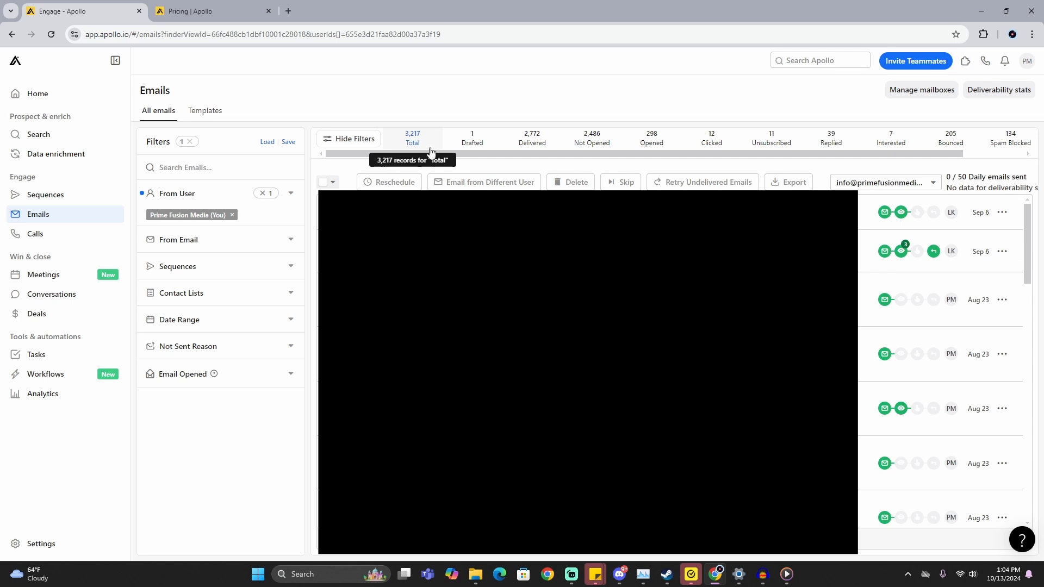
scroll(587, 359, down, 5)
scroll(587, 300, down, 9)
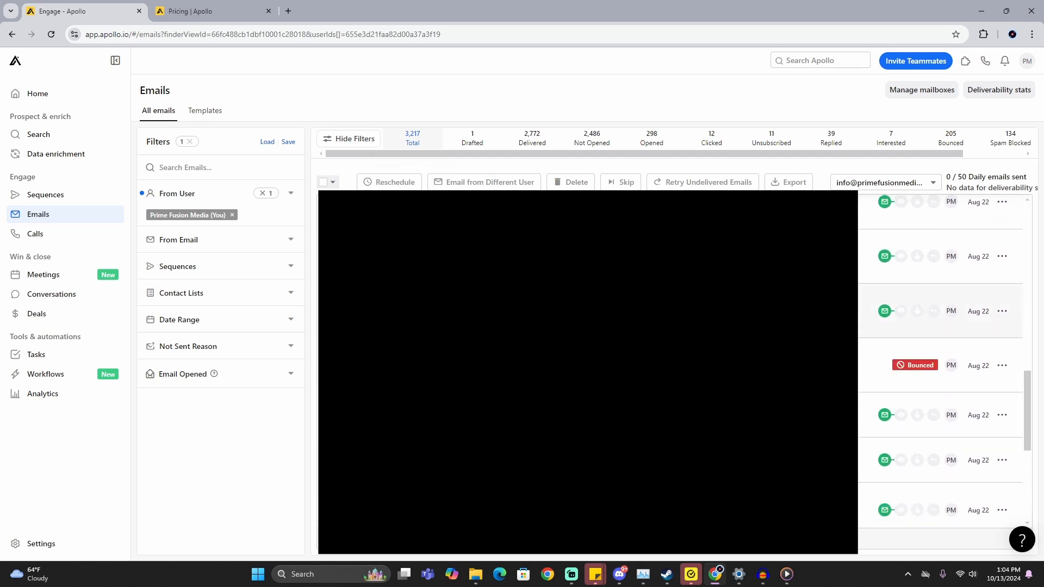
scroll(587, 300, up, 11)
scroll(587, 300, up, 3)
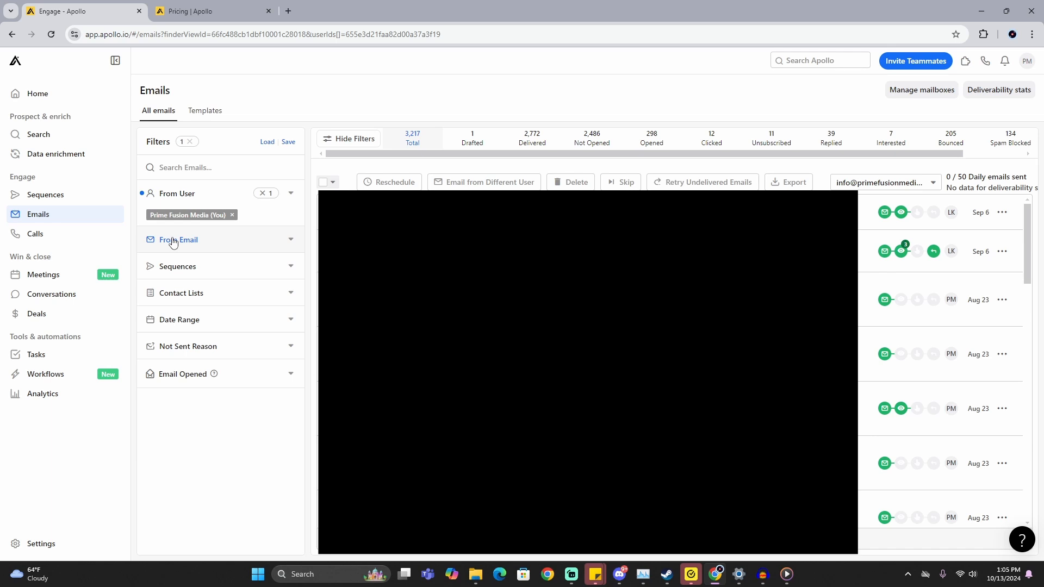
- Create a new email template and name it Test
click(205, 110)
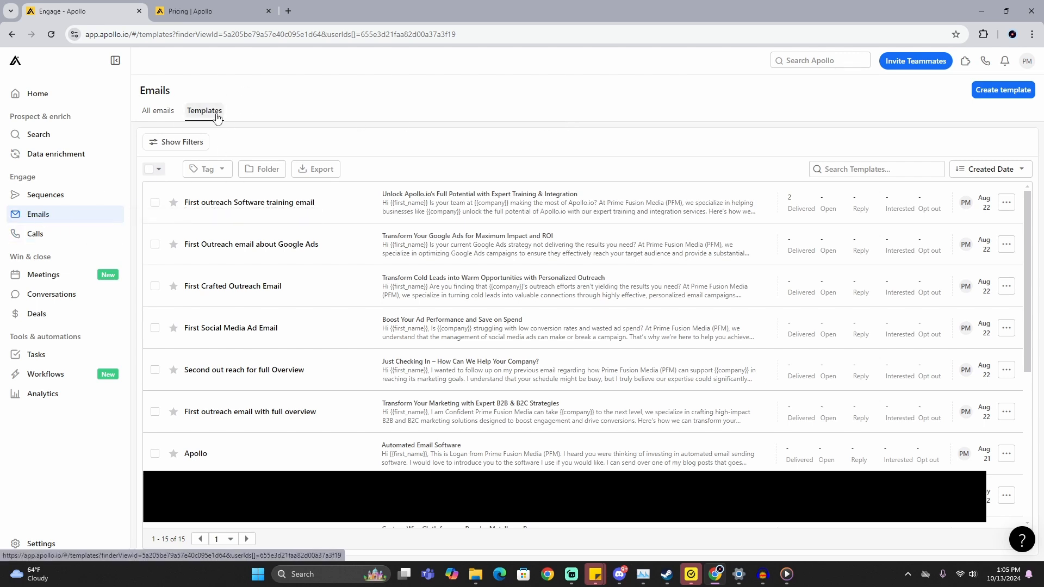
click(997, 95)
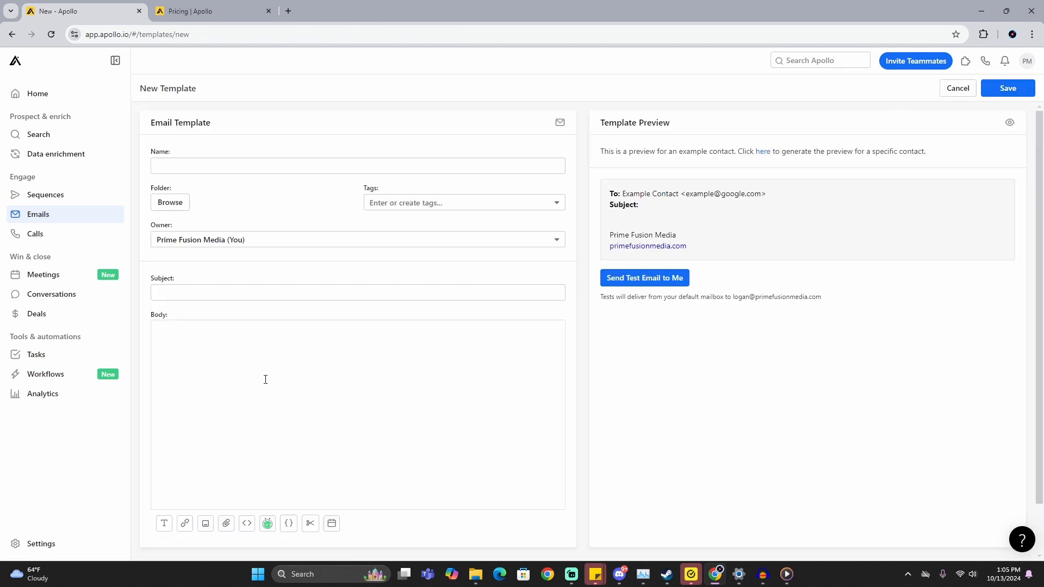
click(206, 165)
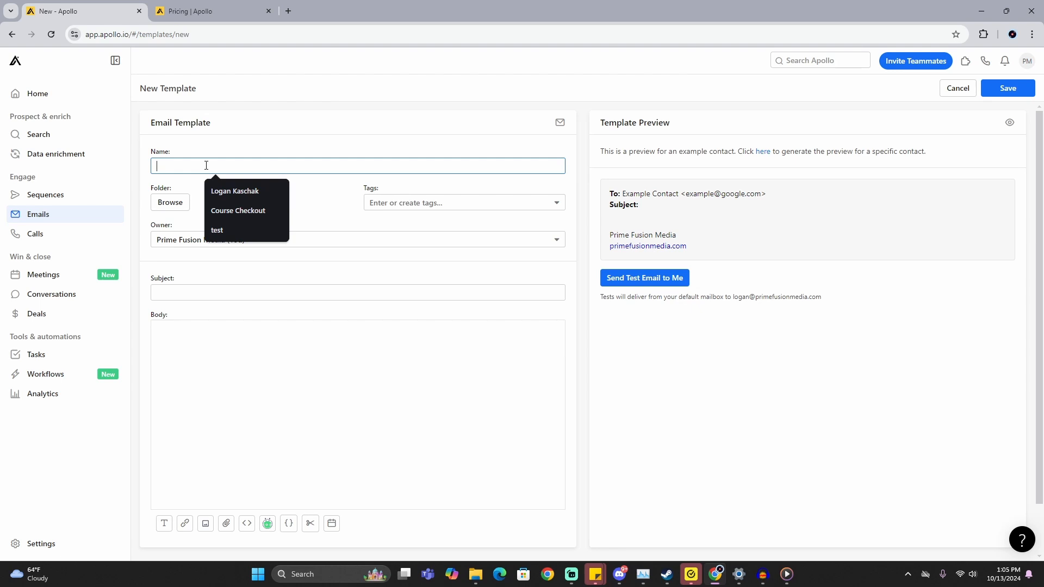
text(Test)
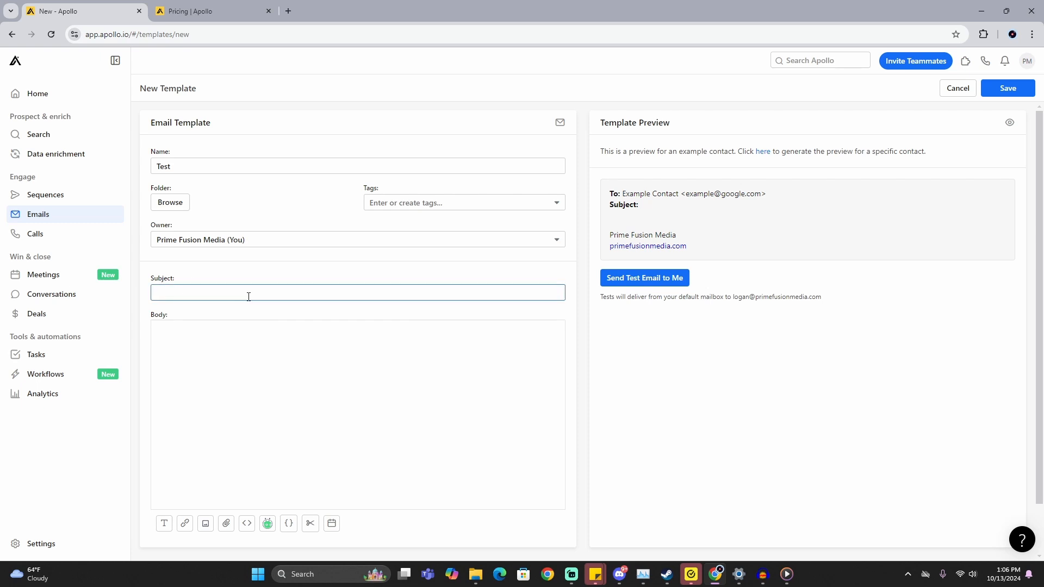
- Enter "Subject" as the template's subject and start its body with "Hi"
scroll(191, 244, down, 2)
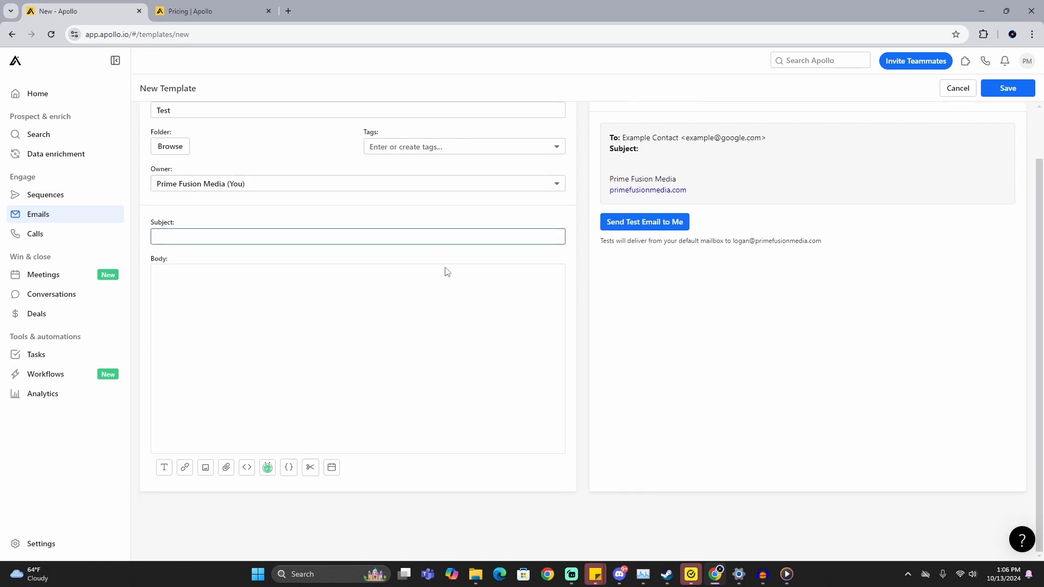
click(196, 231)
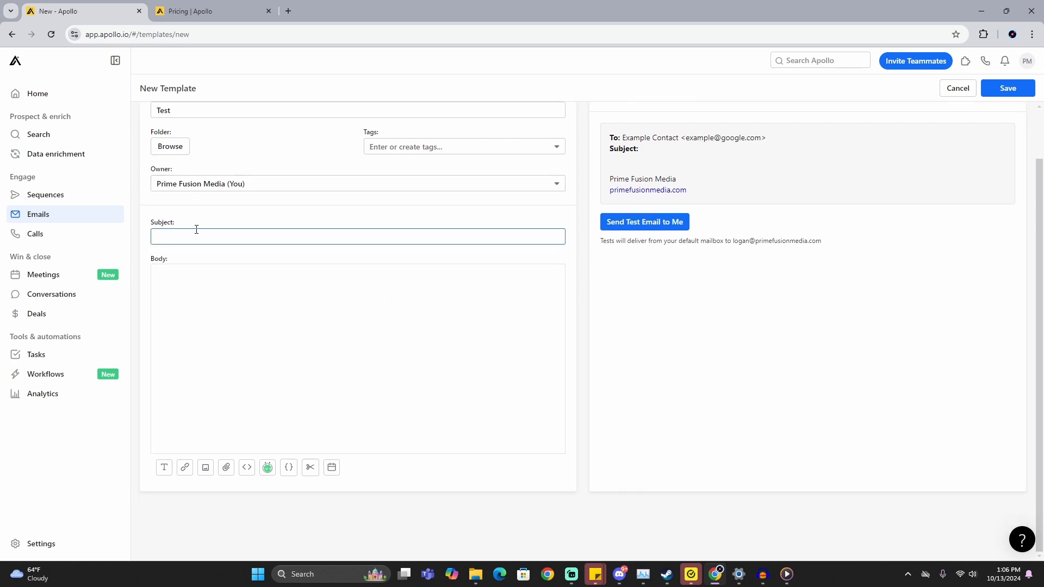
click(226, 239)
text(Subject)
click(209, 288)
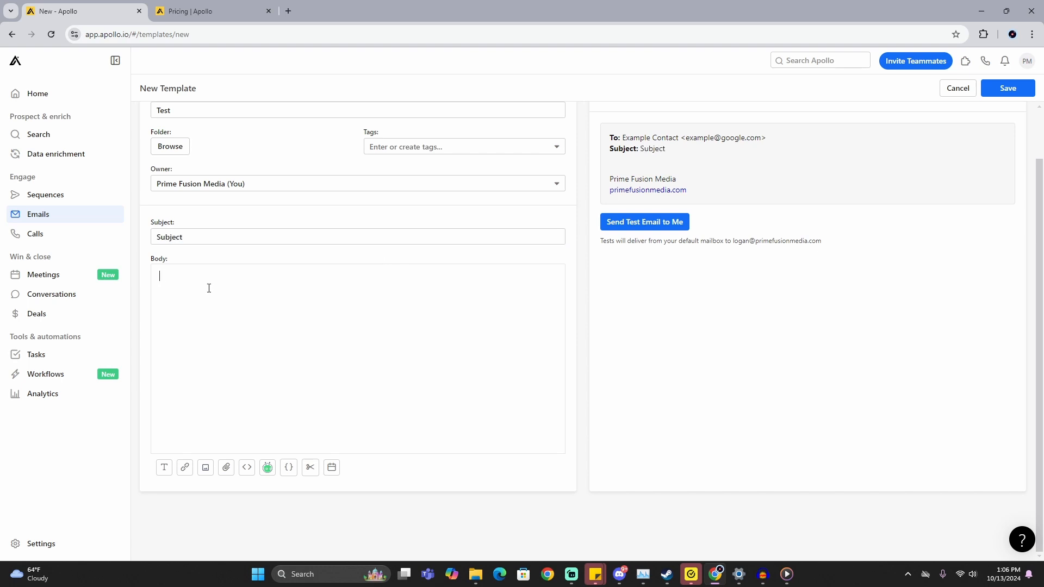
text(Hi)
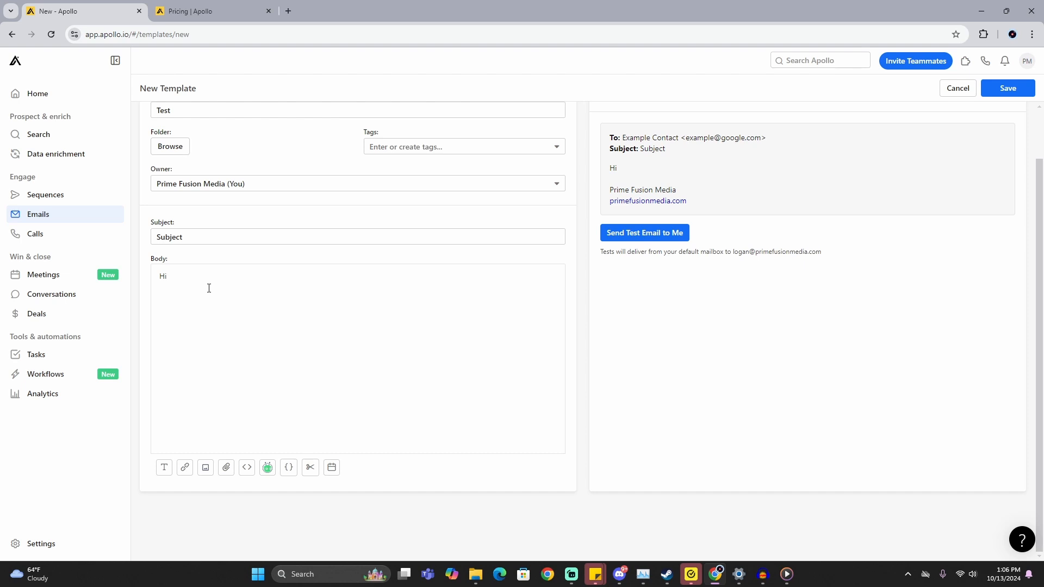
- Insert the {{first_name}} dynamic variable after "Hi" in the template body
scroll(209, 288, up, 2)
scroll(208, 288, down, 2)
click(289, 467)
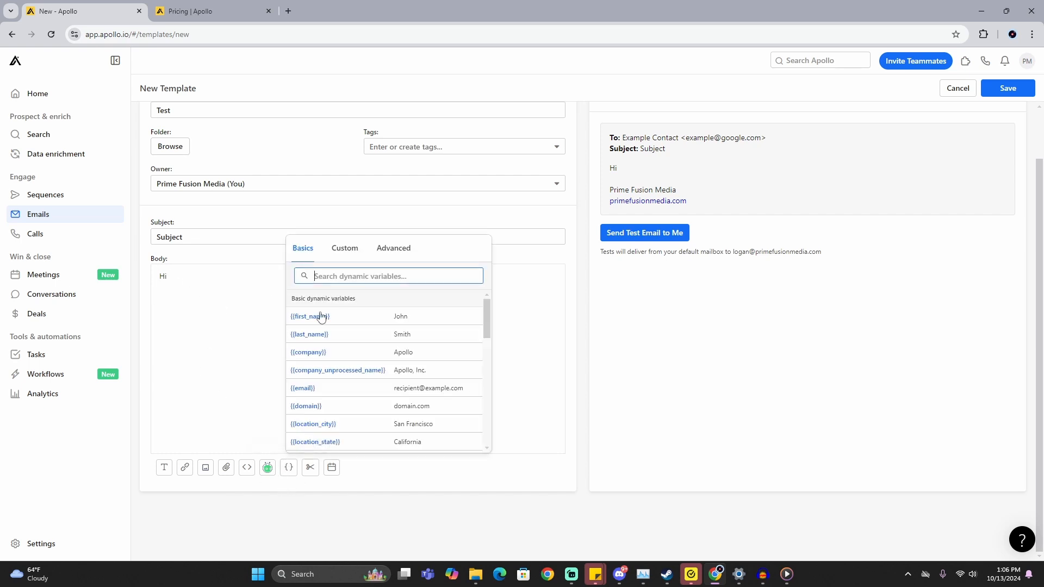
click(312, 317)
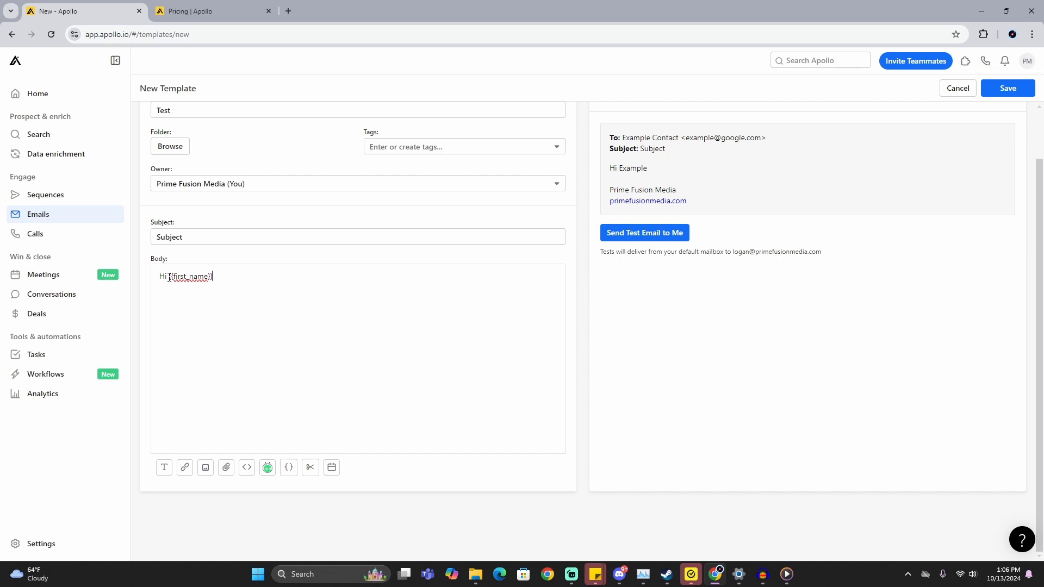
drag(168, 276, 214, 278)
click(230, 279)
scroll(270, 345, up, 1)
scroll(270, 346, down, 1)
scroll(223, 336, up, 1)
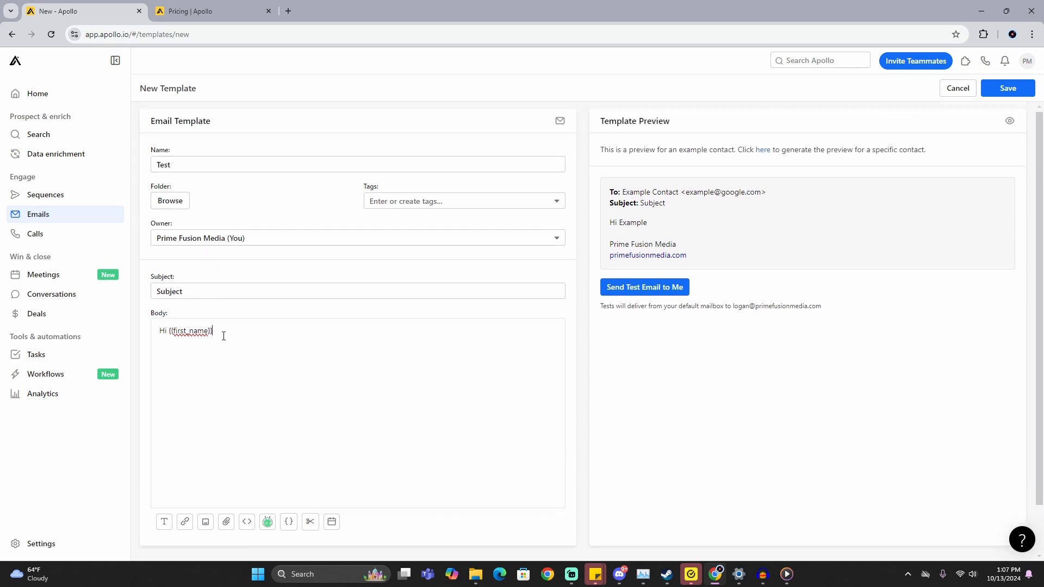
click(210, 290)
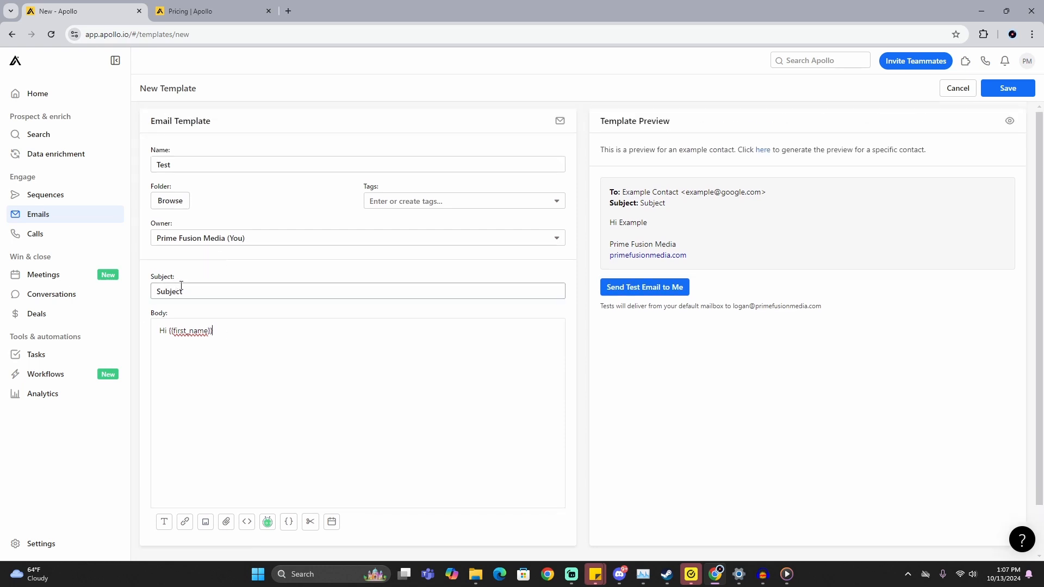
drag(199, 290, 143, 299)
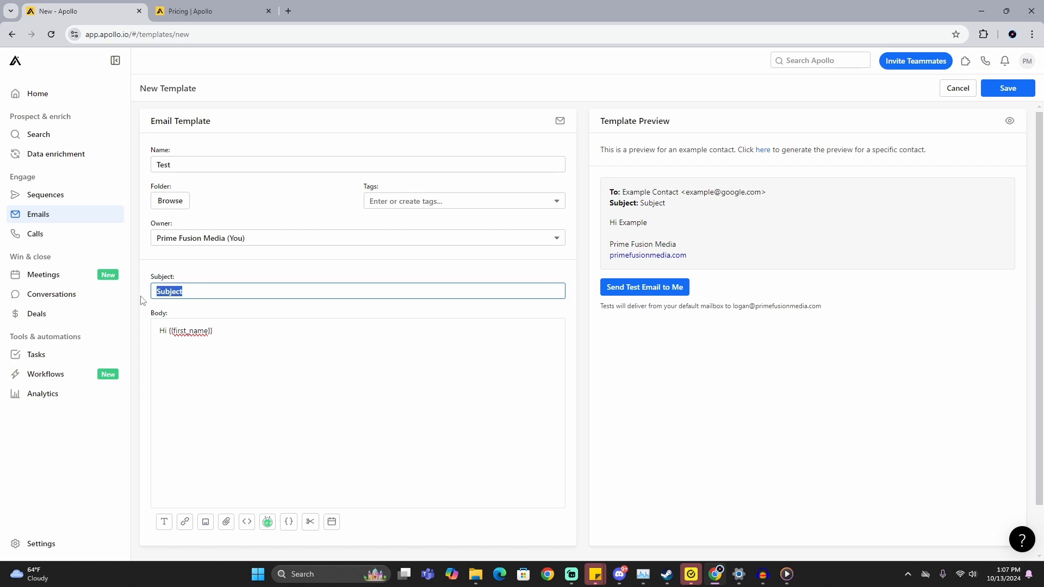
click(242, 312)
scroll(255, 321, down, 1)
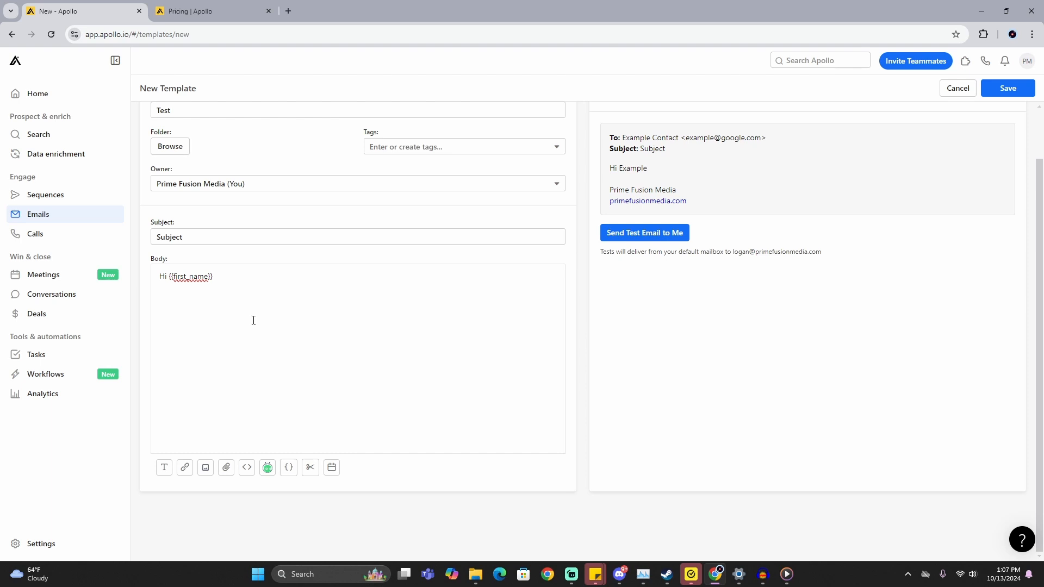
scroll(253, 320, up, 1)
scroll(253, 320, down, 1)
- Browse the list of basic dynamic variables available for the template body, and close it without inserting one
click(288, 467)
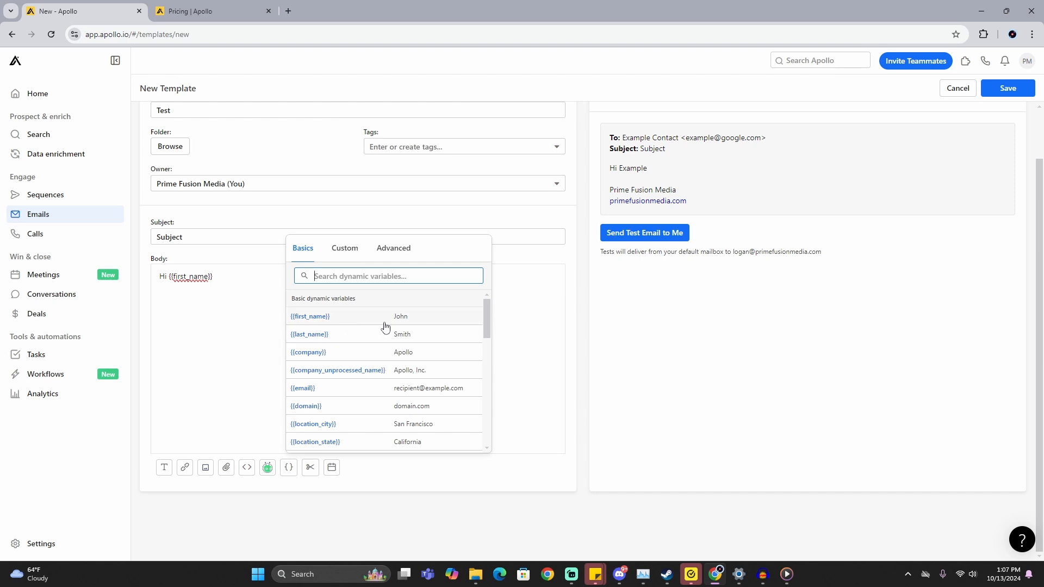
scroll(358, 356, down, 1)
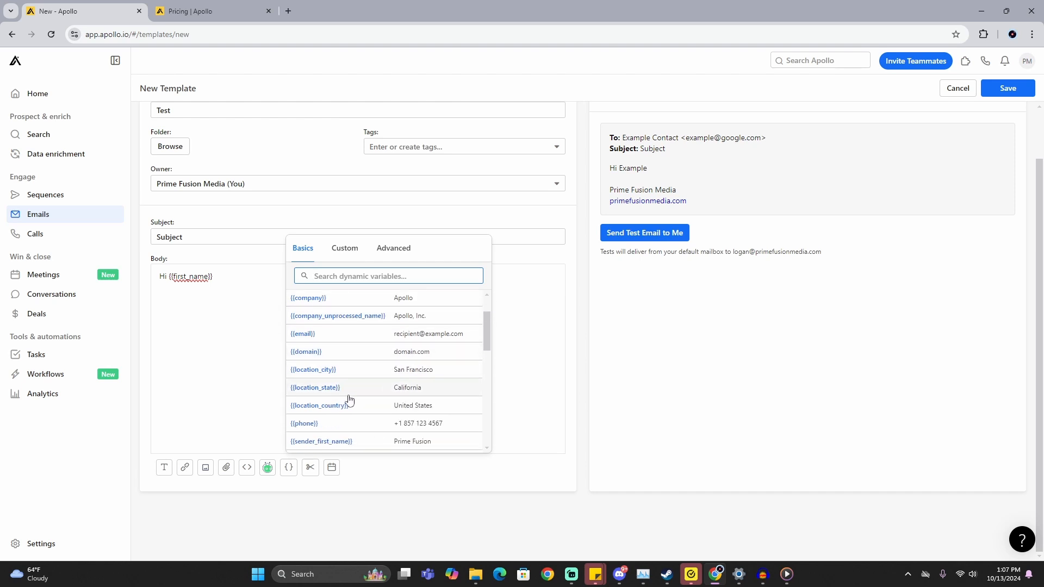
scroll(397, 406, down, 1)
click(245, 361)
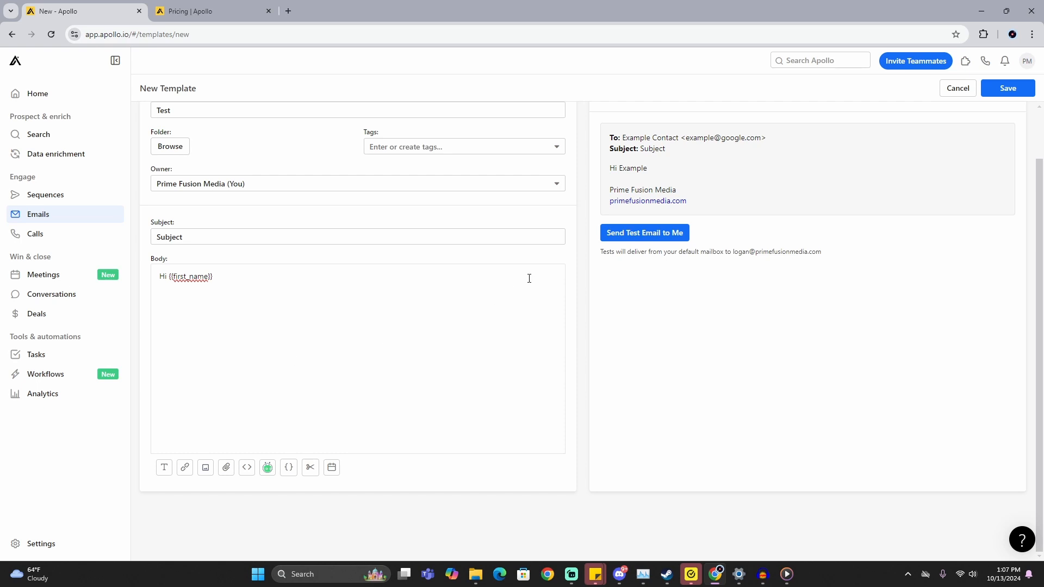
scroll(273, 281, up, 1)
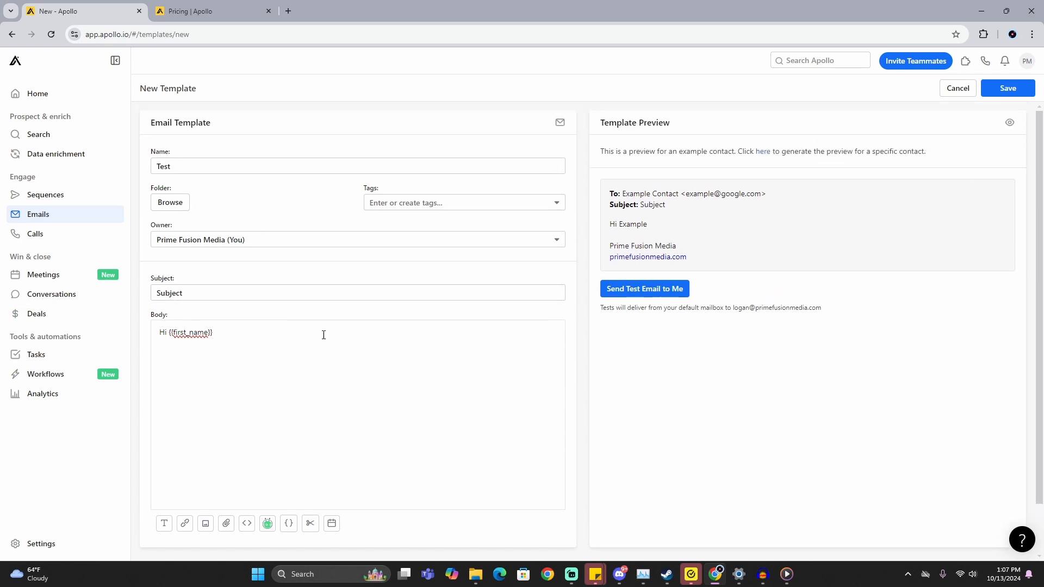
- Save the new email template and go to the Sequences page
click(1008, 89)
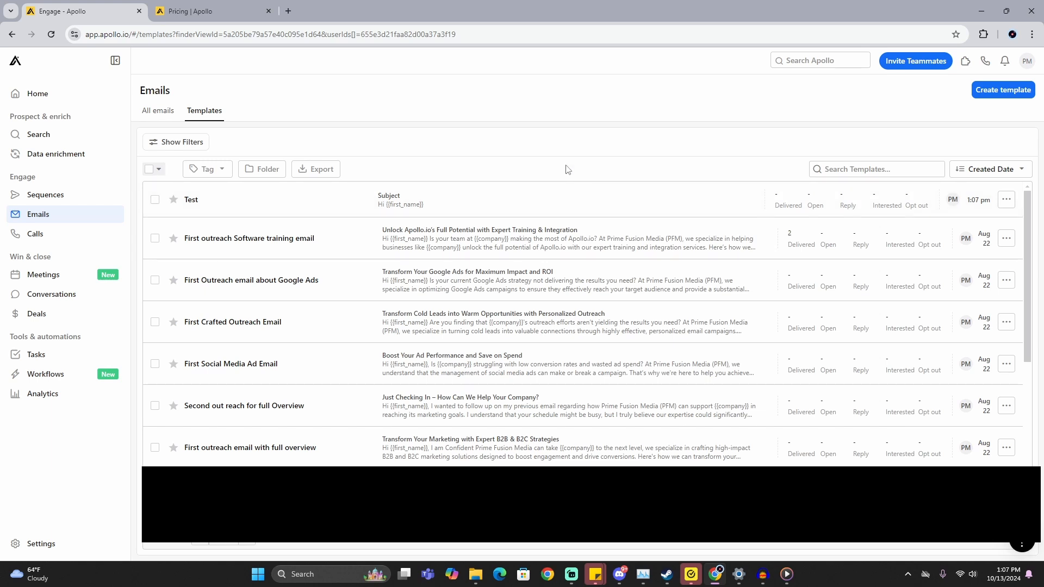
click(60, 201)
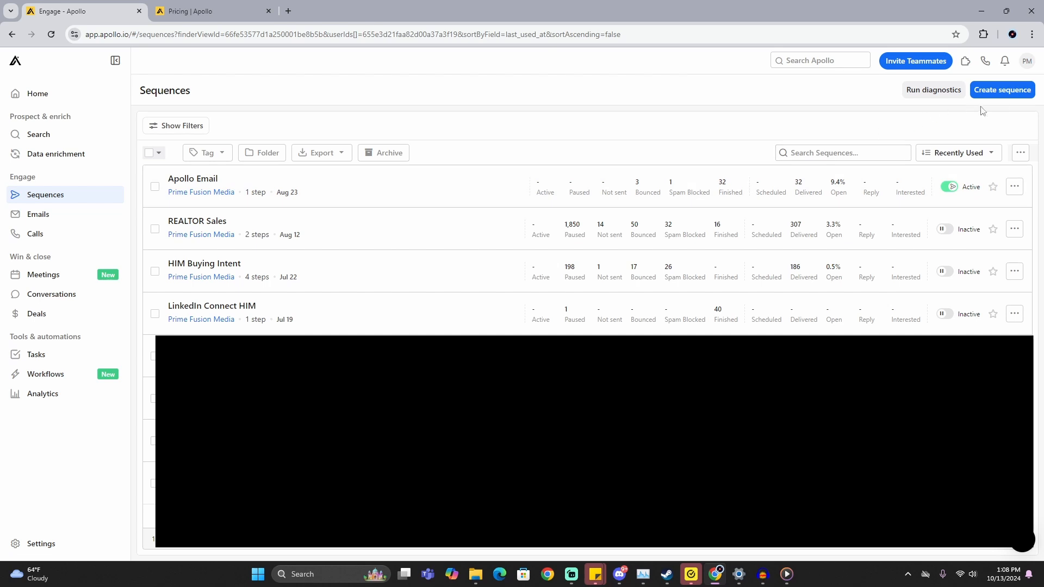
- Start a new sequence from scratch and name it TEst
click(1010, 96)
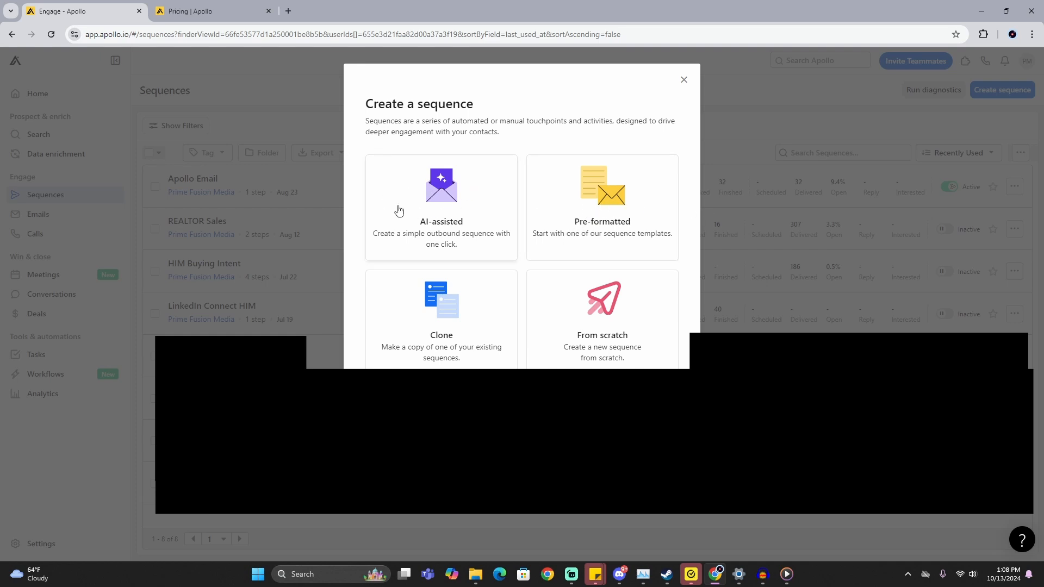
click(603, 325)
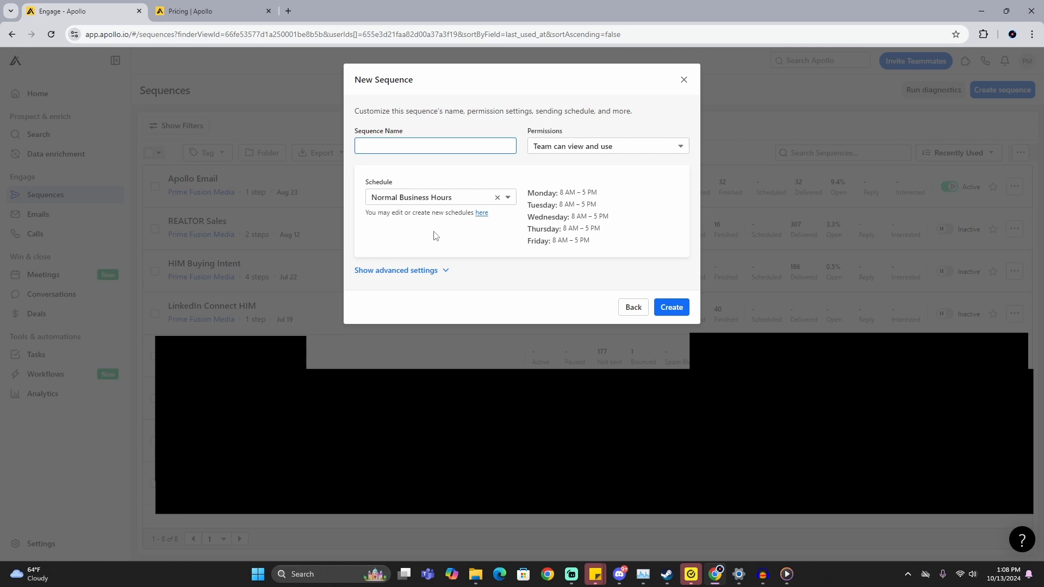
text(TEst)
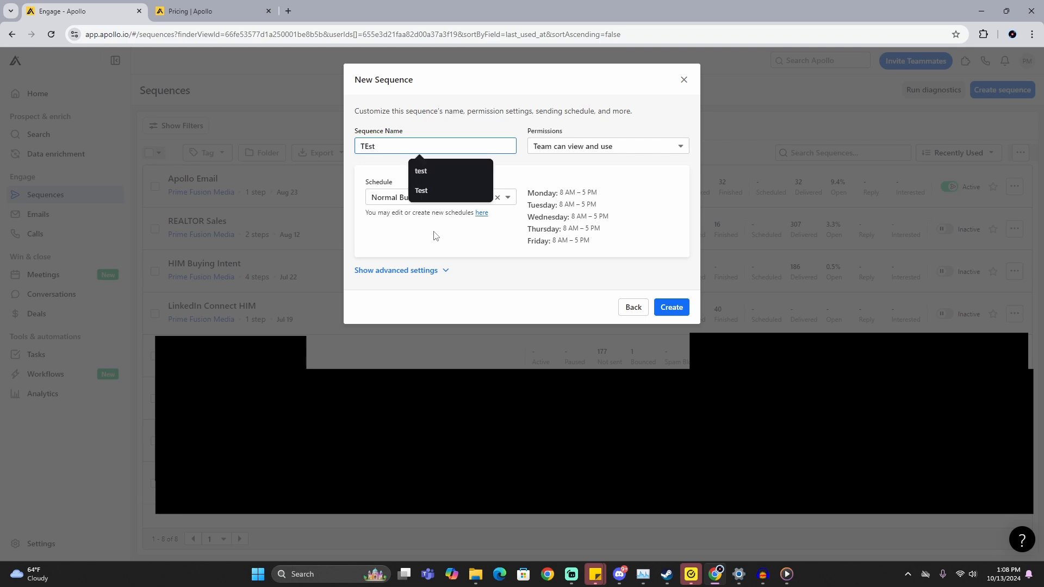
click(436, 235)
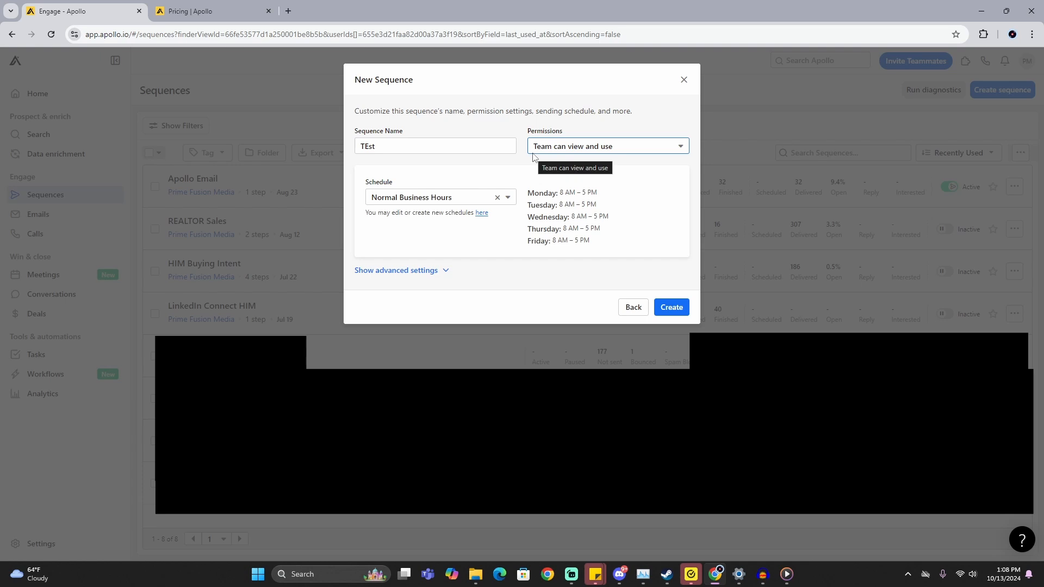
- Check the permission and schedule options, then create the sequence with Team can view and use and Normal Business Hours
click(621, 148)
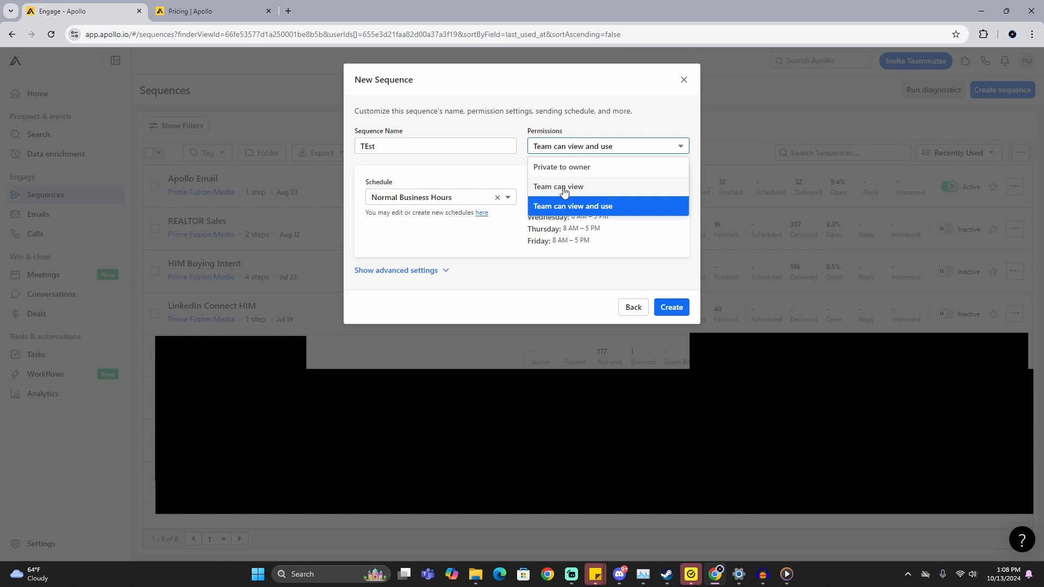
click(399, 197)
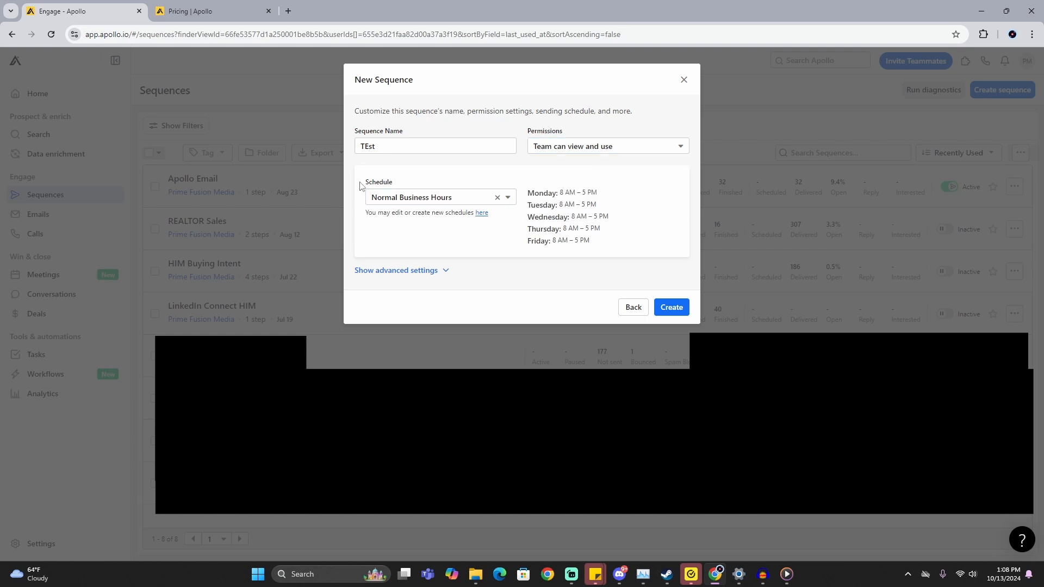
drag(368, 186, 410, 184)
click(436, 183)
click(458, 203)
click(455, 202)
click(455, 203)
click(517, 265)
click(677, 309)
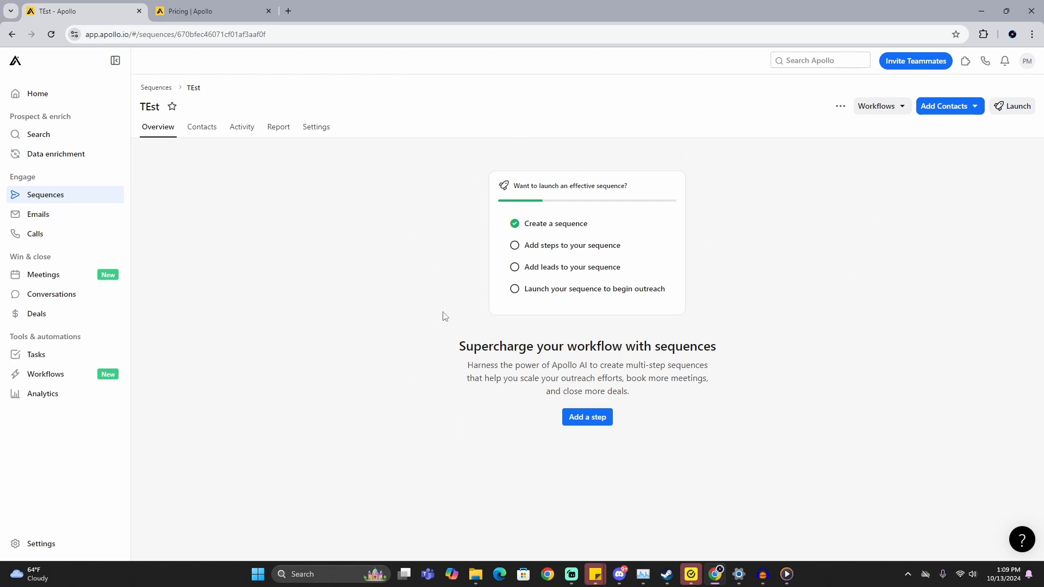
- Review the available sequence step types and choose Automatic email as the sequence's first step
click(587, 417)
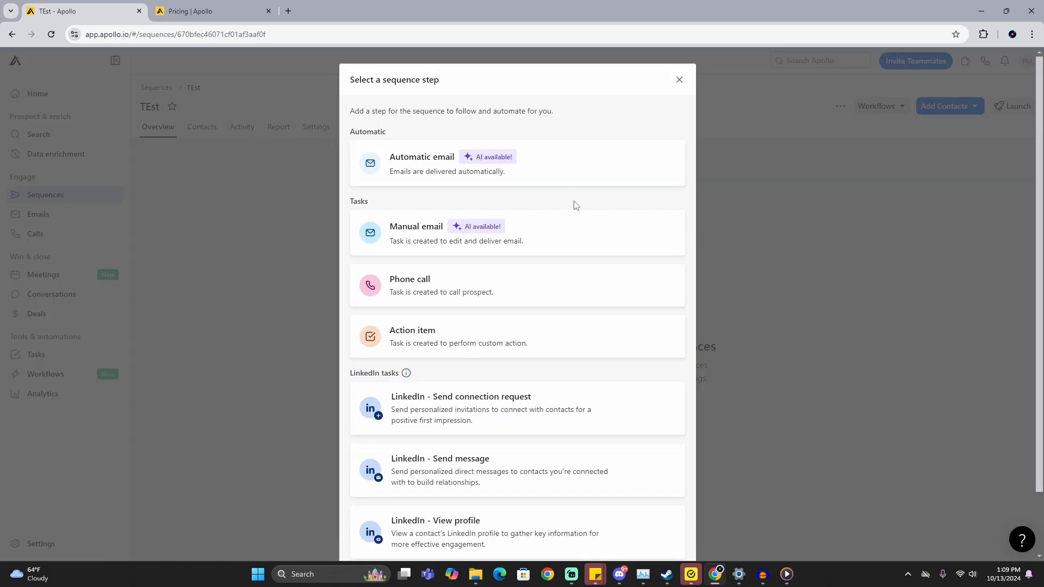
scroll(570, 205, down, 1)
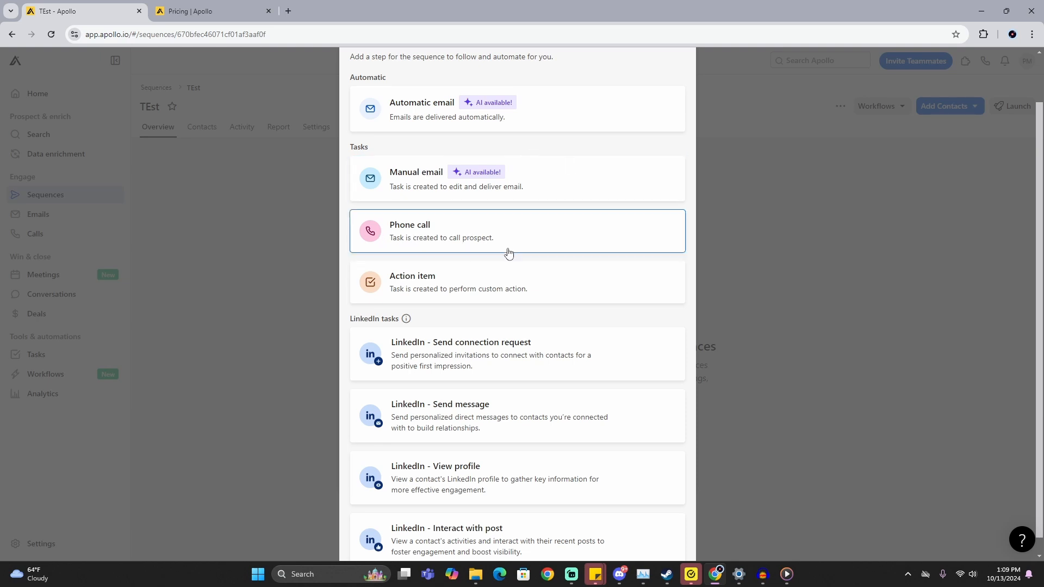
mouse_move(382, 151)
mouse_down()
mouse_move(348, 150)
mouse_move(379, 146)
mouse_up()
scroll(380, 150, down, 1)
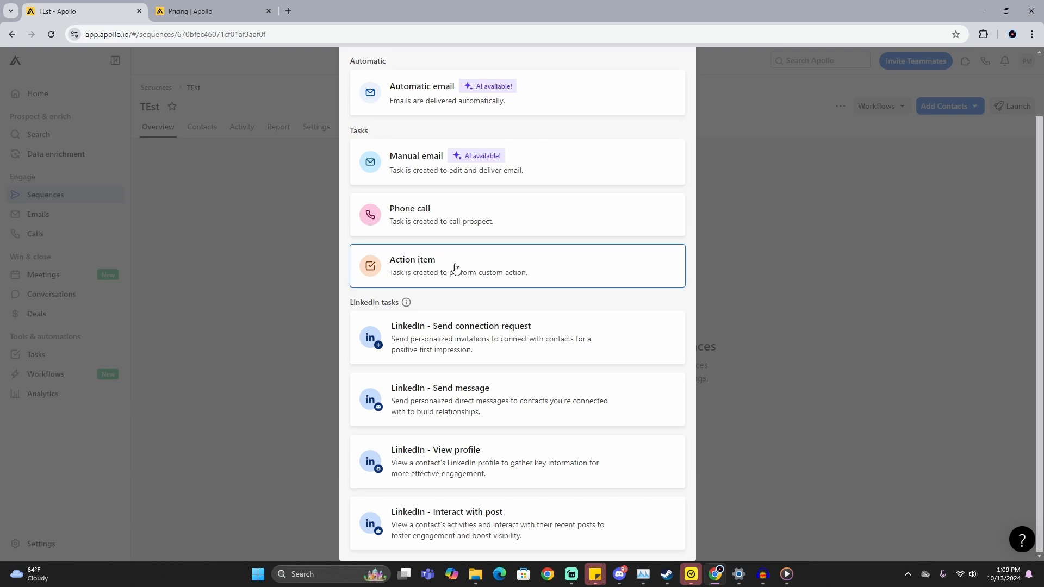
scroll(498, 279, up, 2)
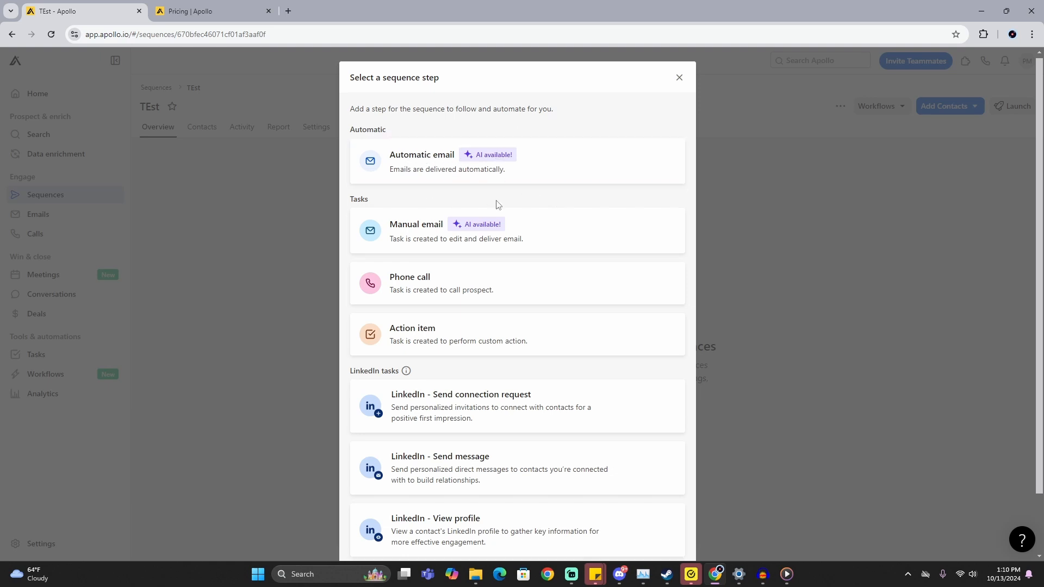
scroll(496, 205, down, 2)
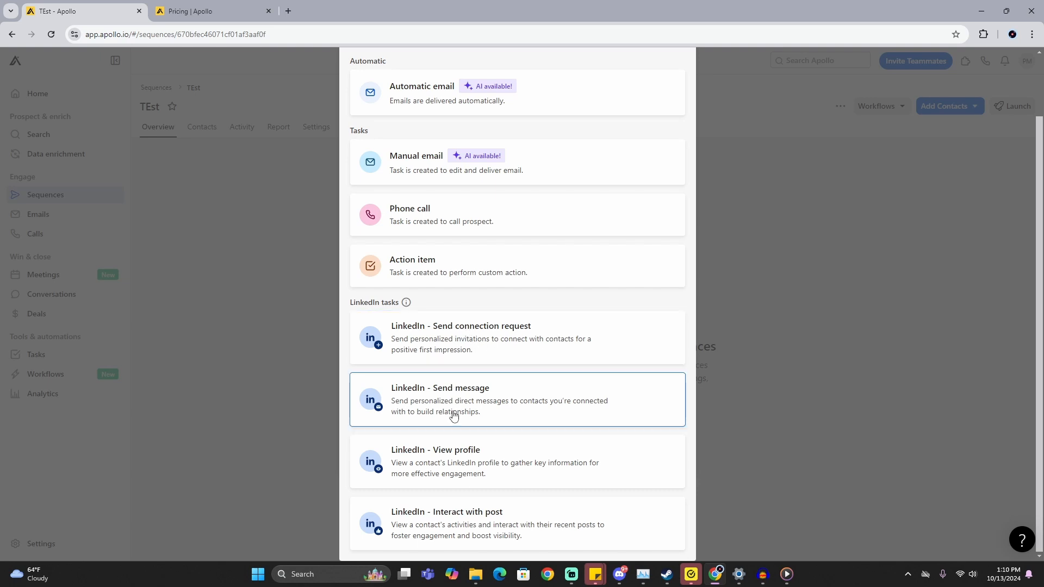
scroll(454, 416, up, 2)
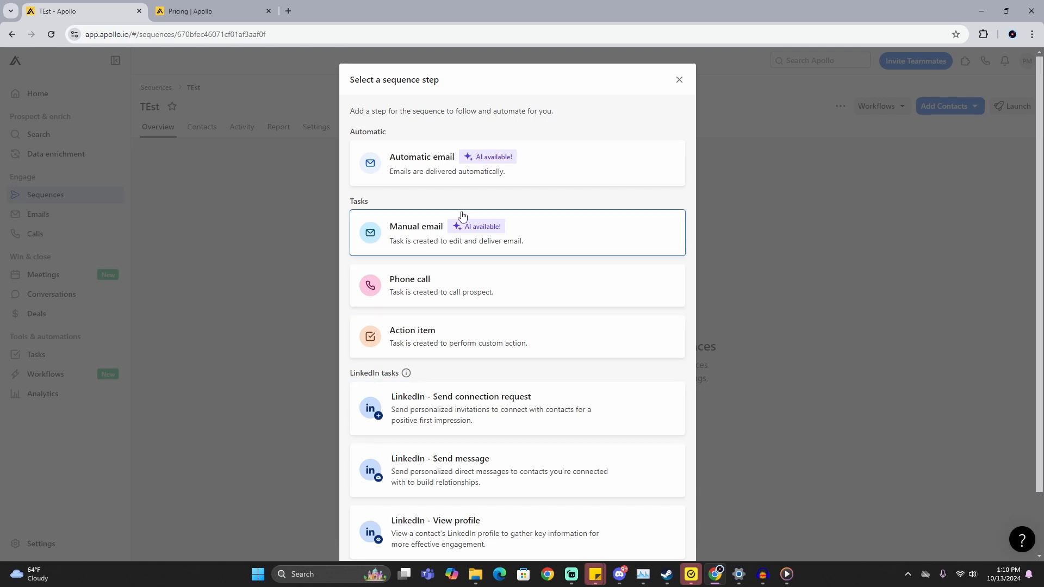
click(409, 167)
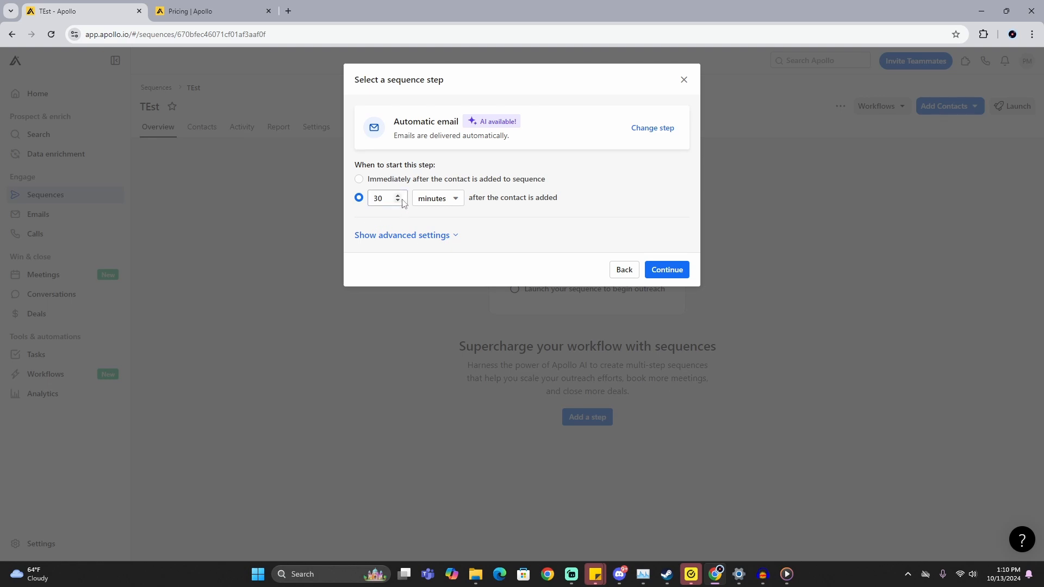
- Set the automatic email to start 5 minutes after the contact is added, and continue to its template
click(384, 198)
key(BackSpace)
key(BackSpace)
text(5)
click(526, 220)
click(454, 203)
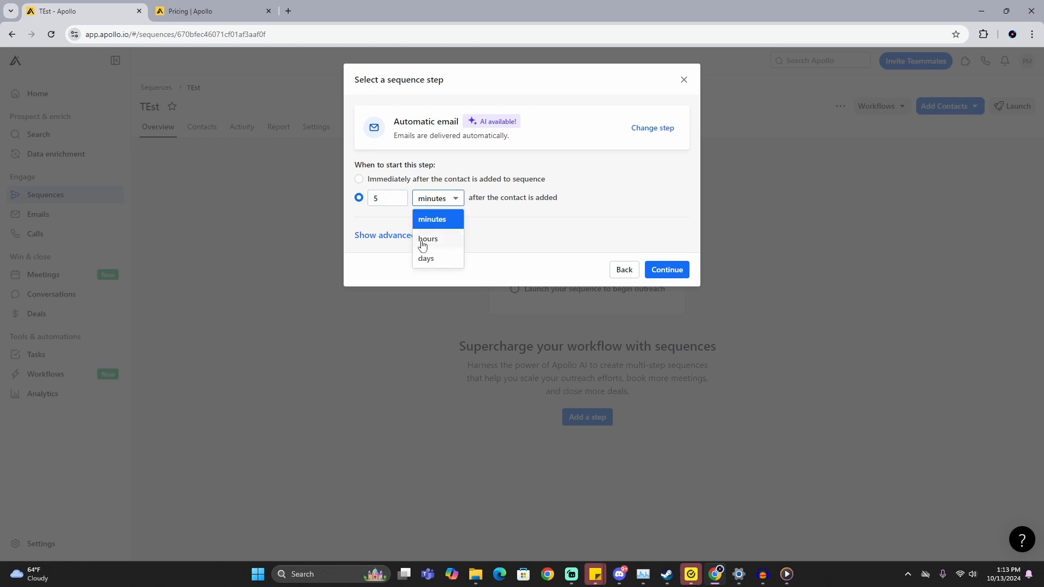
click(509, 229)
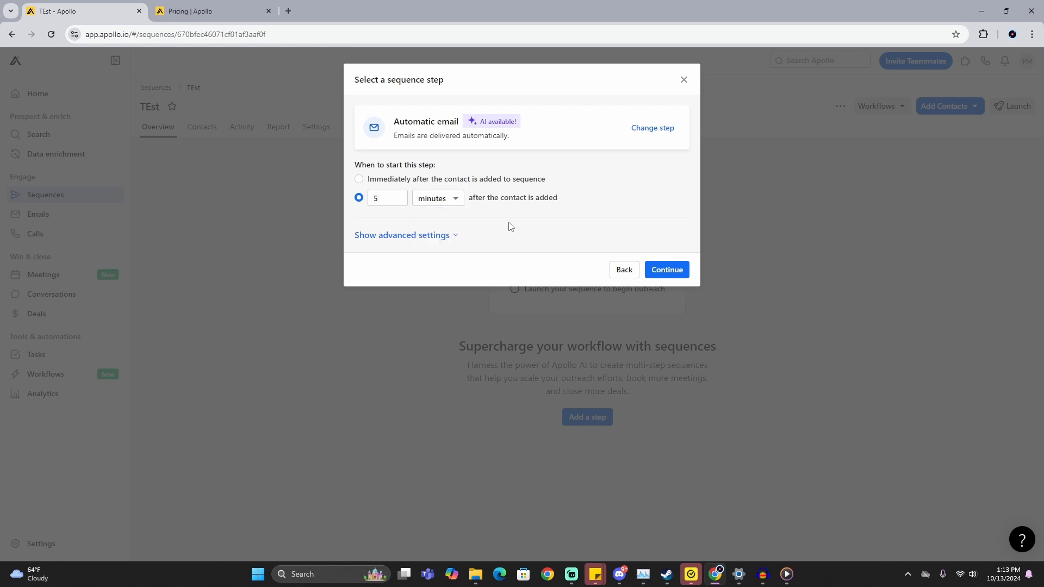
click(664, 270)
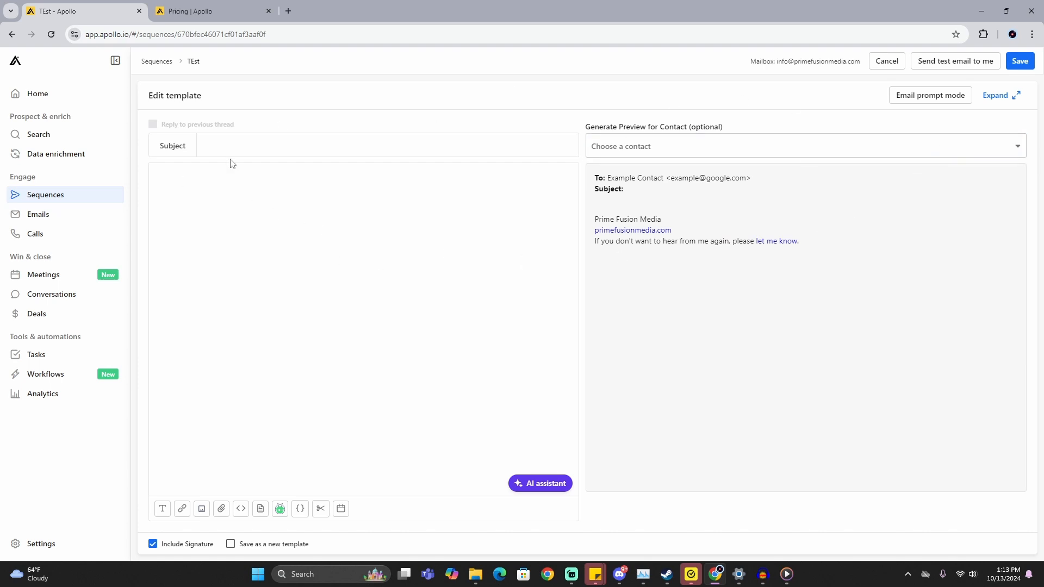
- Fill the automatic email with a clone of the Test template
click(214, 166)
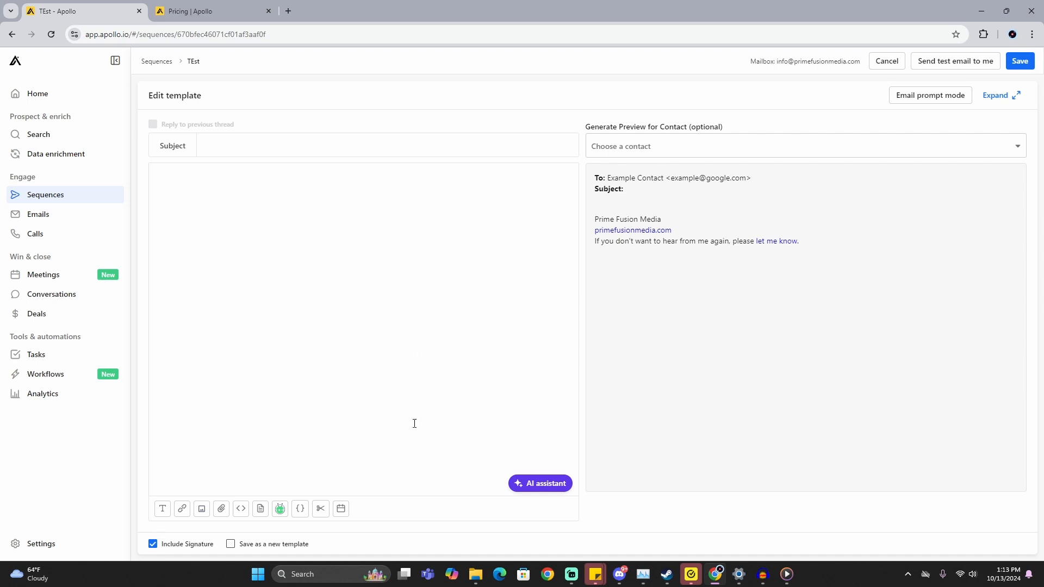
click(261, 511)
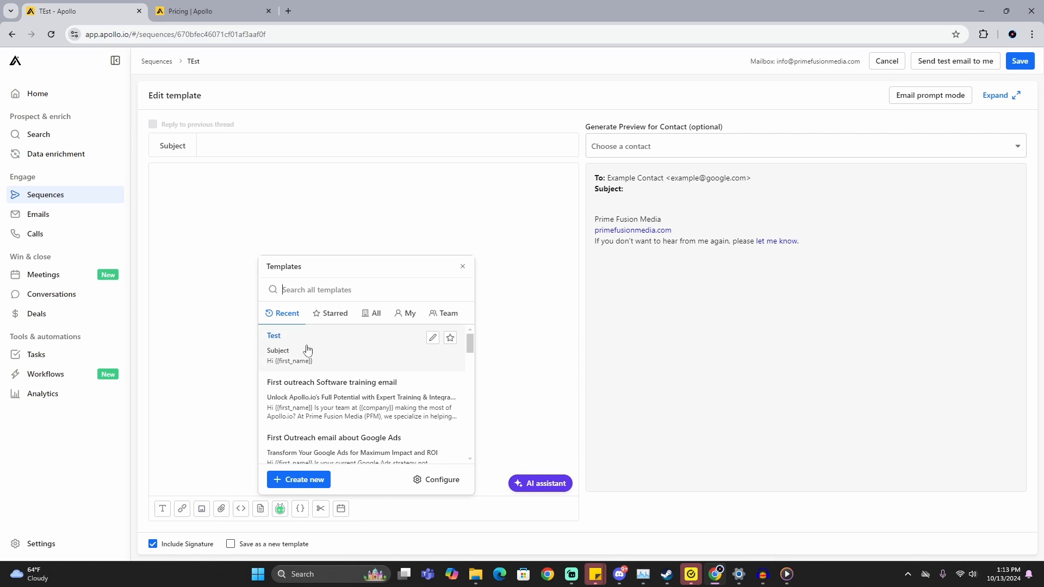
click(337, 343)
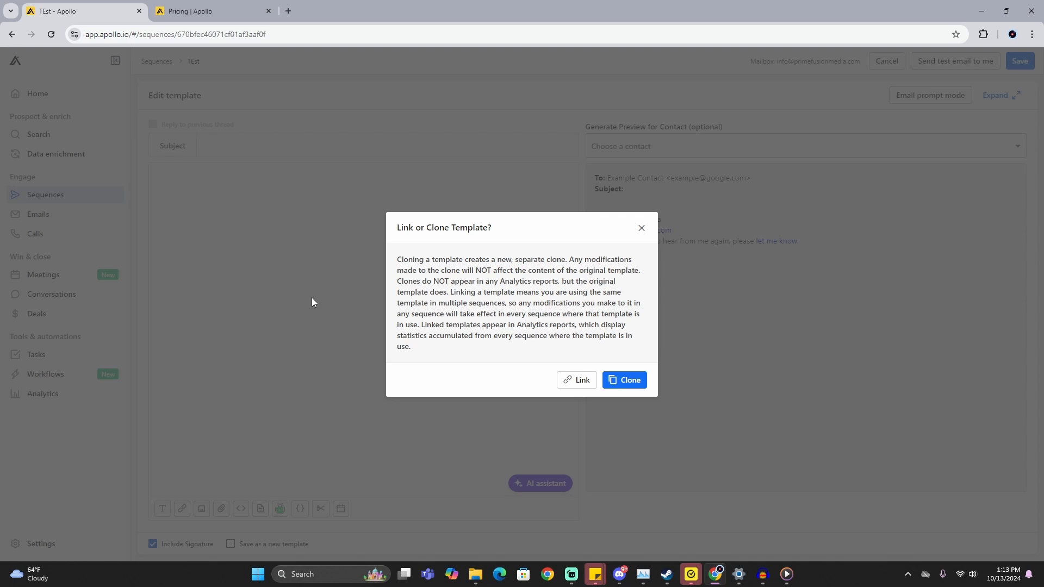
click(627, 383)
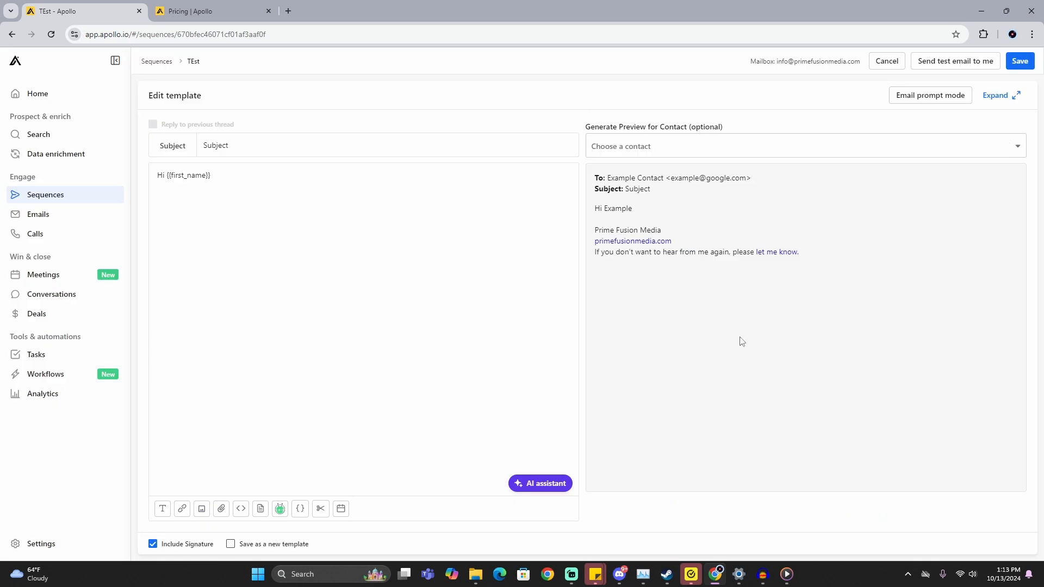
- Add two line breaks after the greeting in the email body and check the example contact's greeting in the preview
click(292, 209)
key(Return)
key(Return)
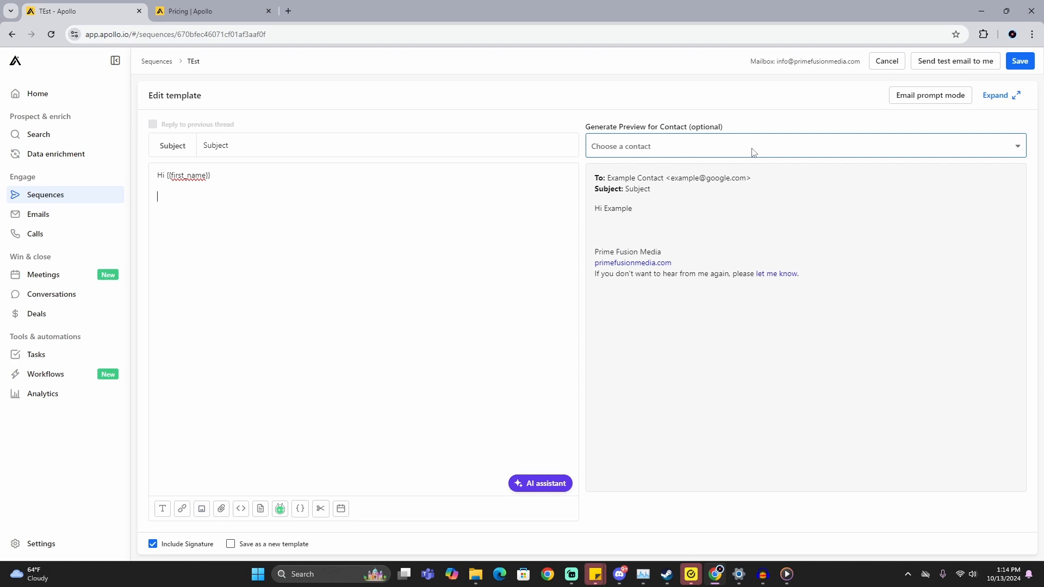
drag(604, 209, 638, 215)
click(639, 215)
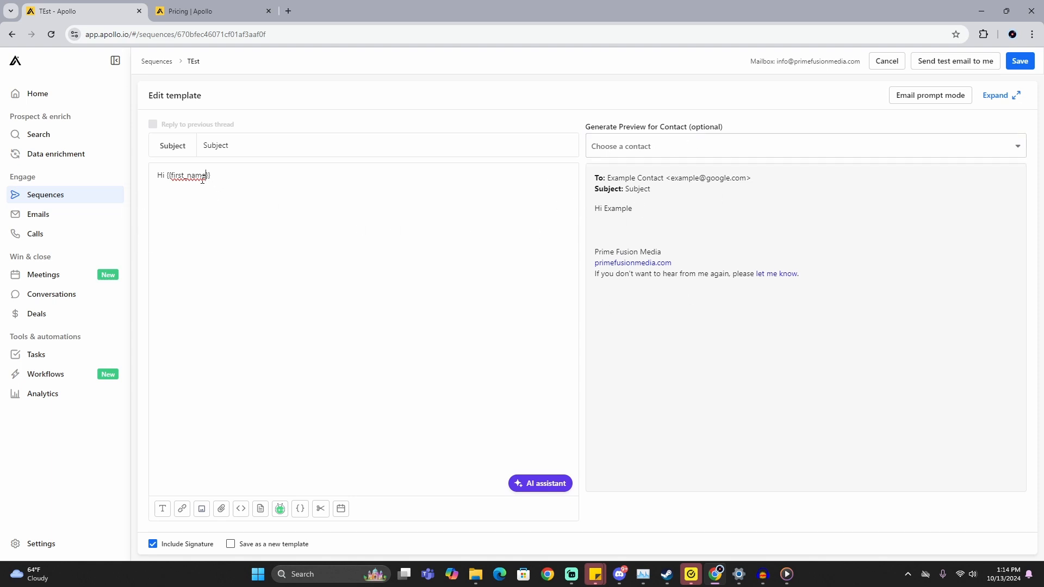
- Remove one closing brace from {{first_name}} to check the effect in the preview, then restore the brace
click(160, 178)
key(BackSpace)
drag(602, 208, 647, 209)
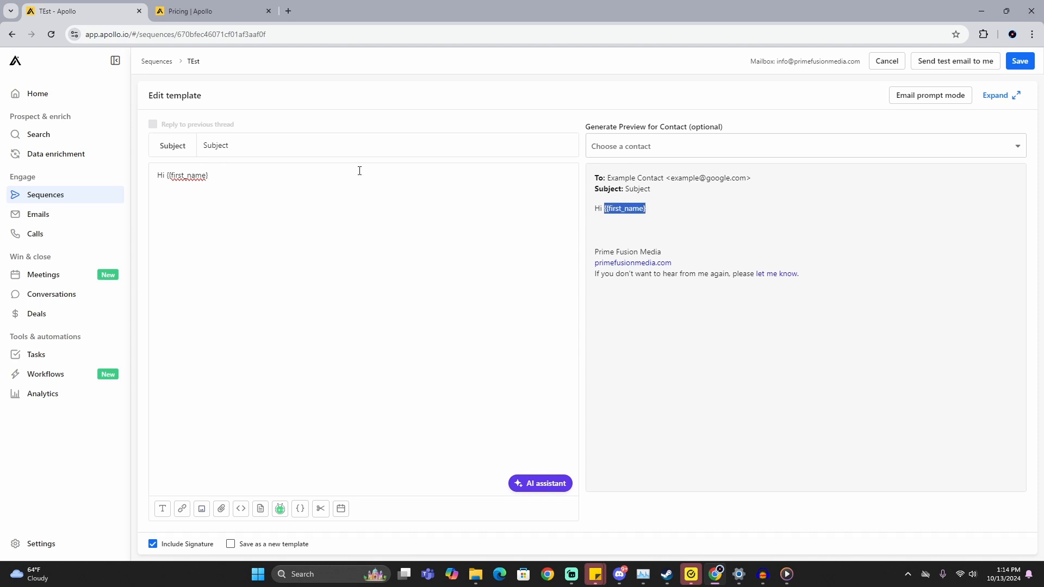
click(214, 177)
text(})
key(Return)
- Switch the email's signature off and back on, then save the email step
click(153, 545)
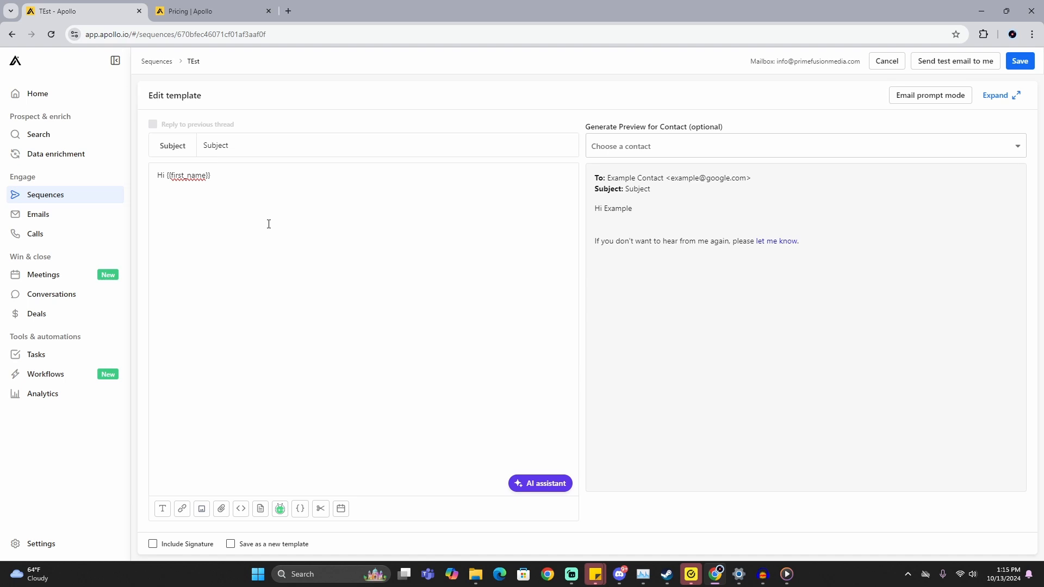
click(153, 544)
click(1025, 68)
click(972, 399)
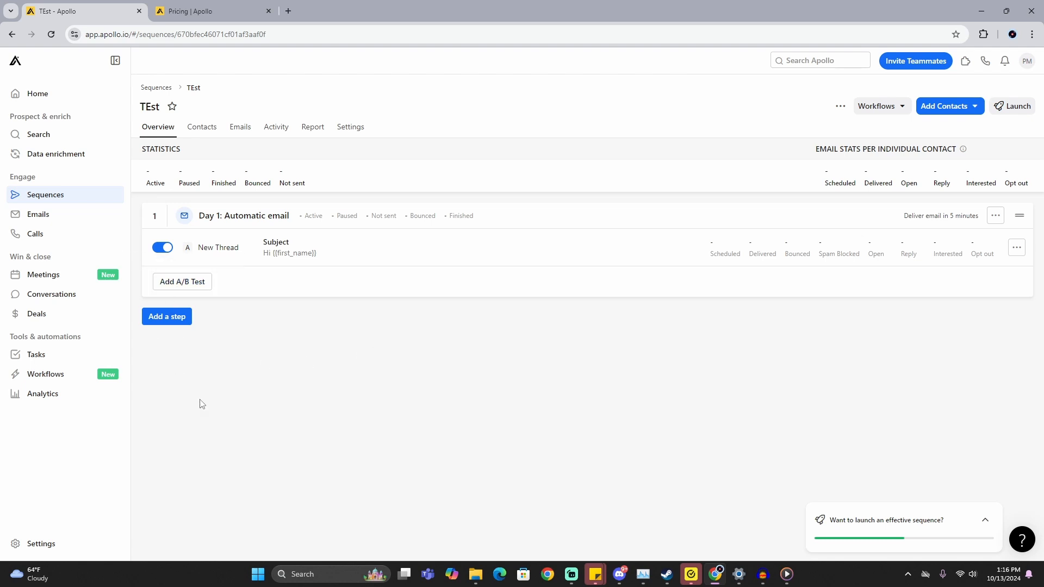
- Add a second step of type Automatic email to the sequence
click(167, 318)
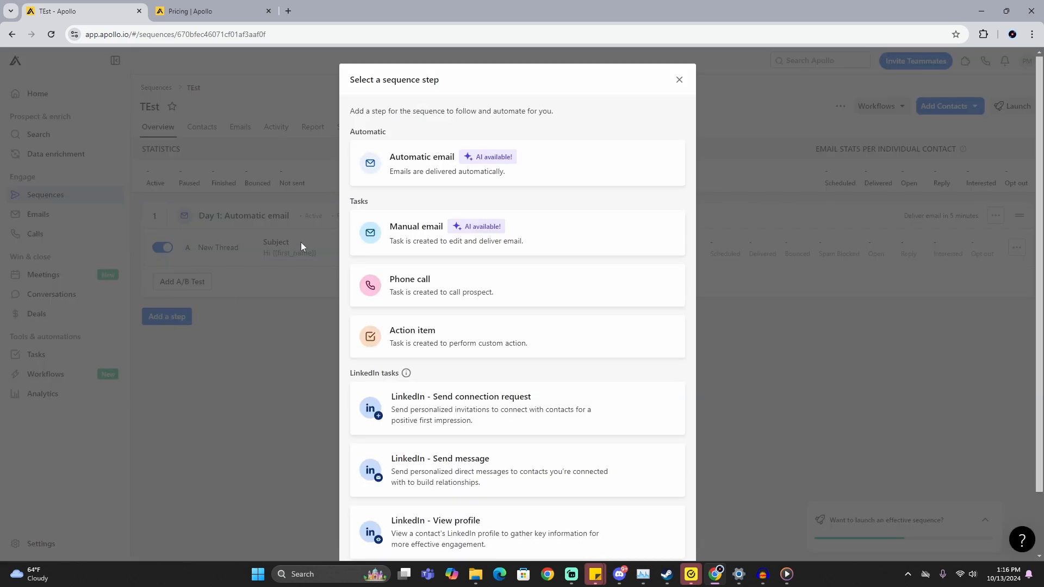
click(431, 162)
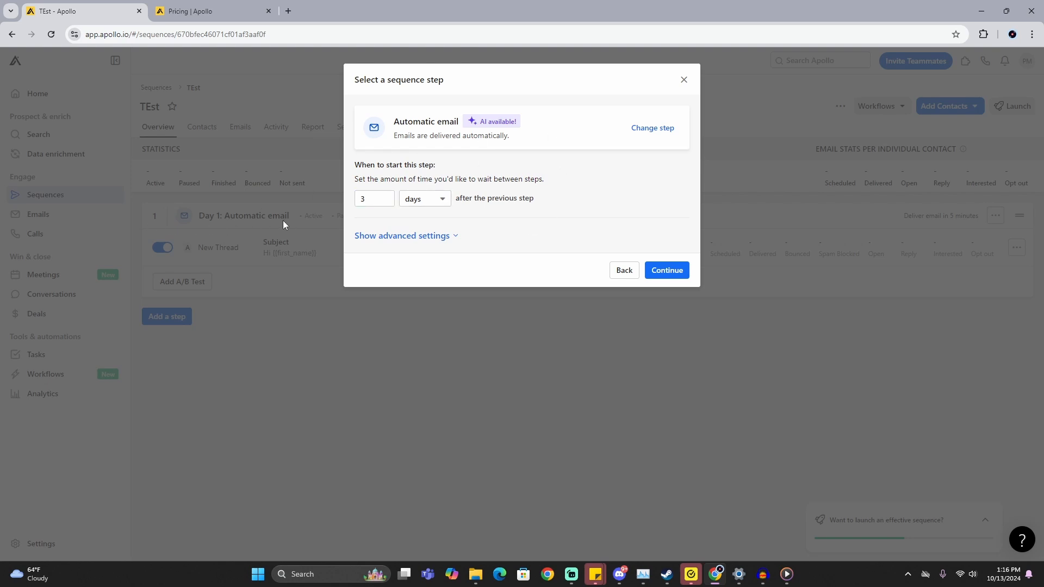
drag(355, 180, 530, 182)
click(479, 227)
- Set the second email's wait time to 7 days after the previous step, and continue to its template
click(371, 199)
click(441, 199)
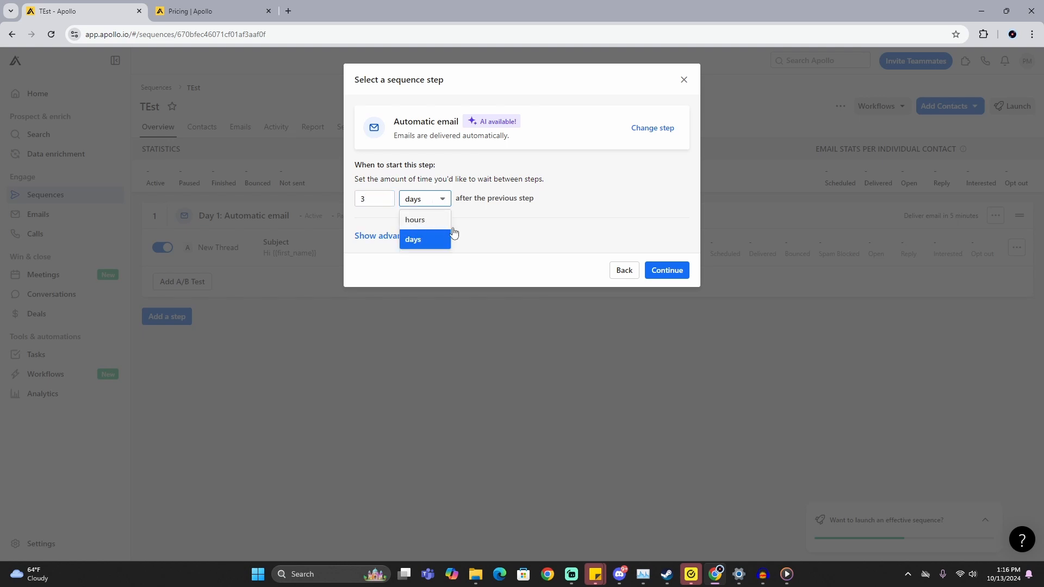
click(371, 199)
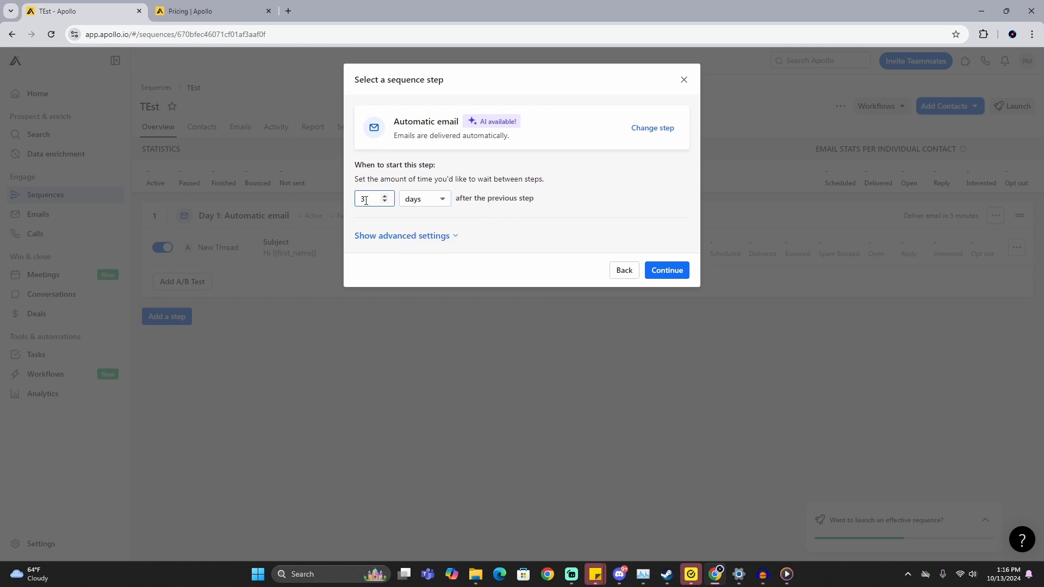
key(BackSpace)
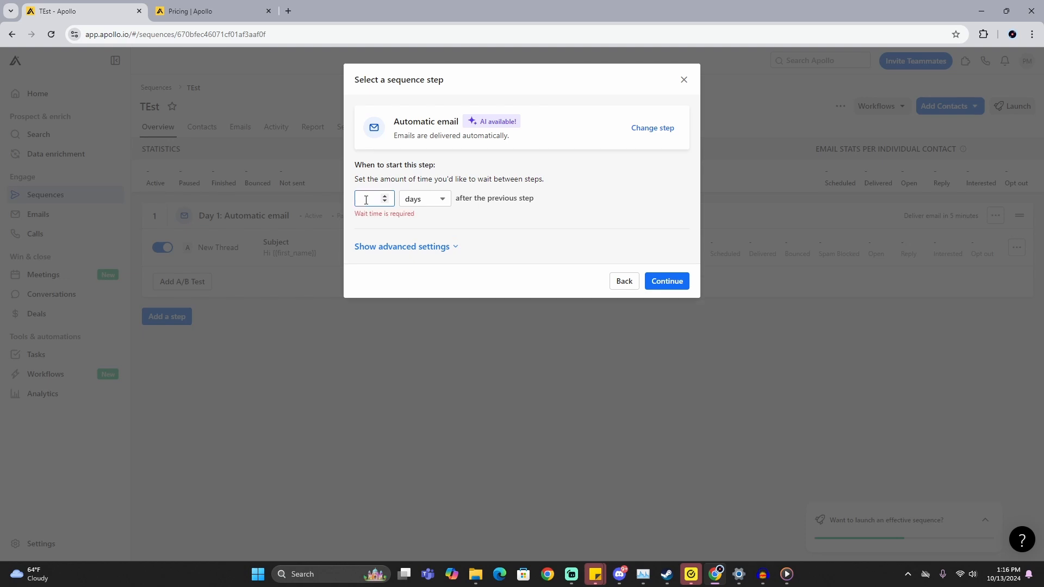
text(7)
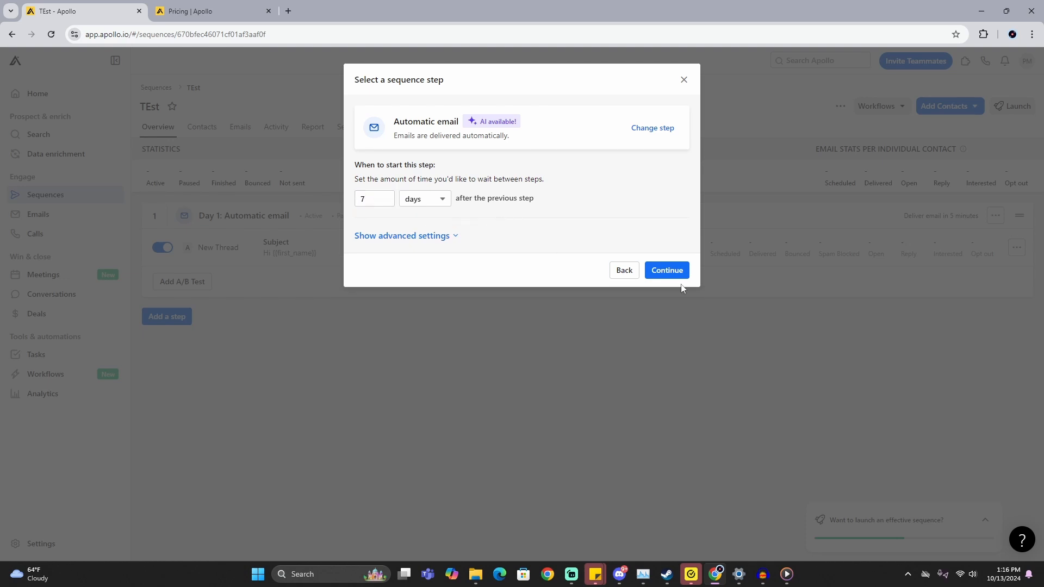
click(672, 271)
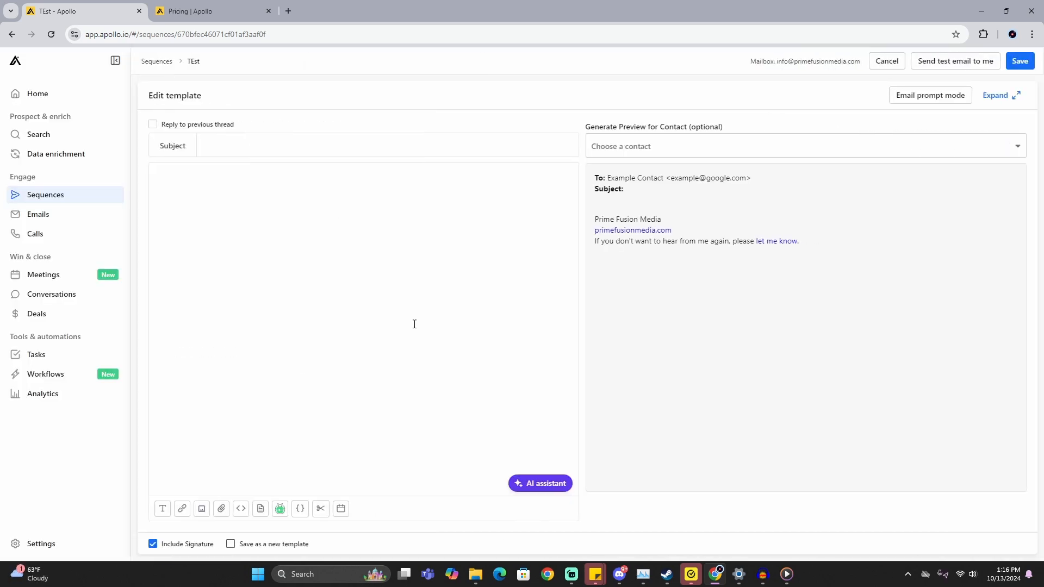
- Fill the second email with a clone of the Test template and save it to the sequence
click(260, 511)
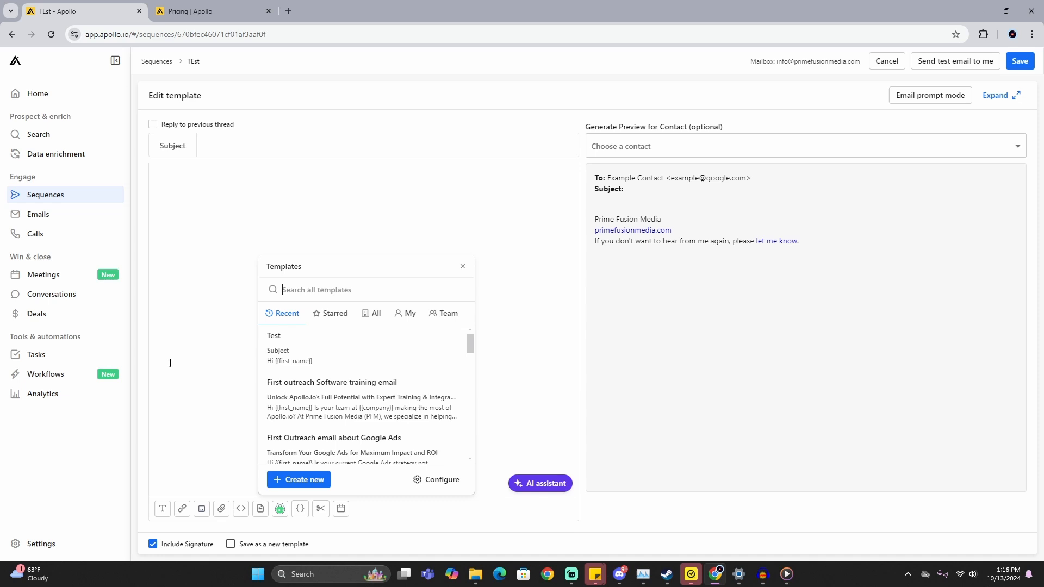
click(285, 357)
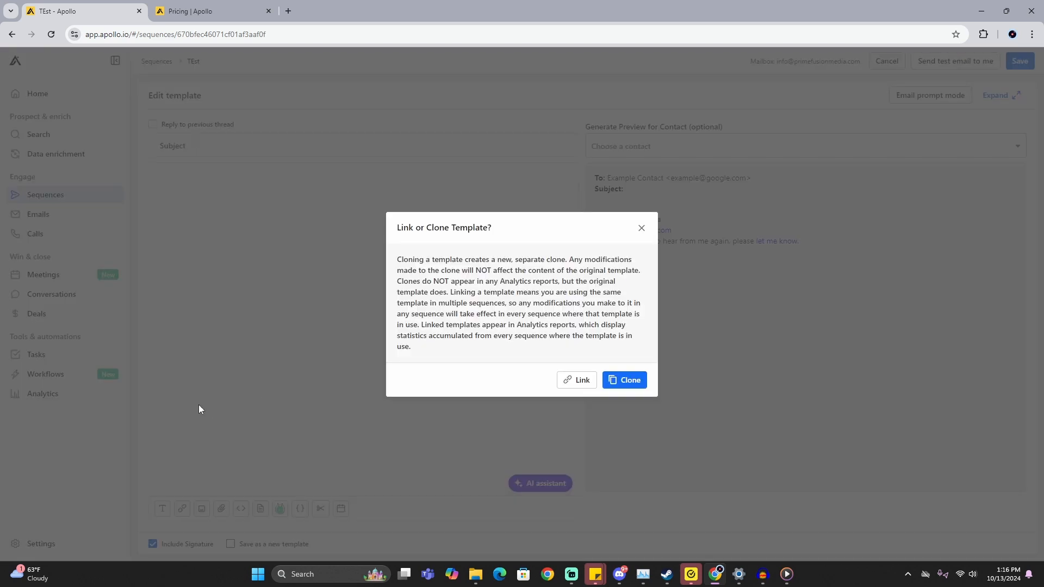
click(625, 385)
click(1019, 61)
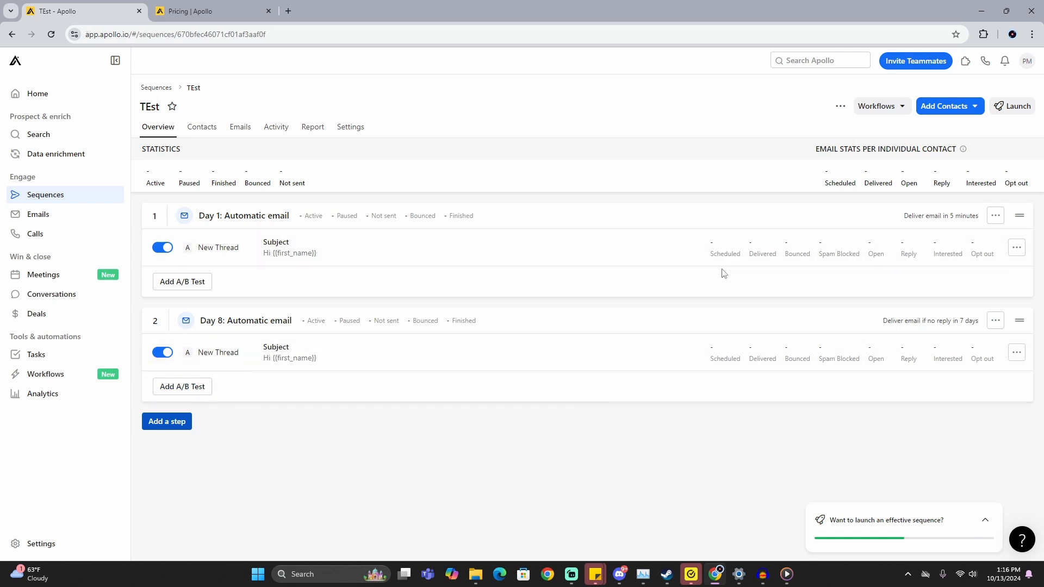
- Add an A/B test variant to the Day 1 email, then try to enable variant B and turn variant A off
click(183, 281)
click(164, 285)
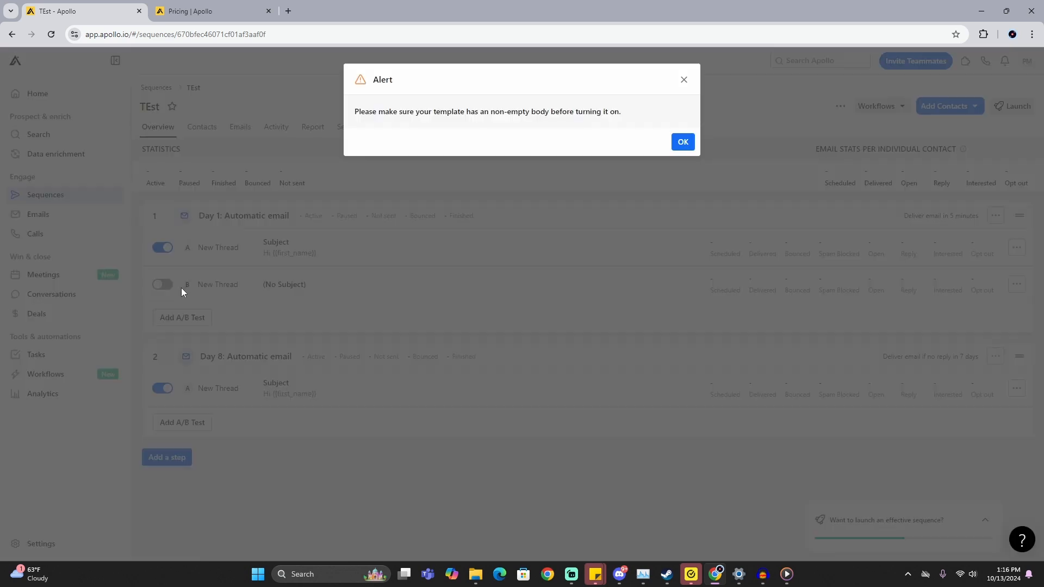
click(683, 80)
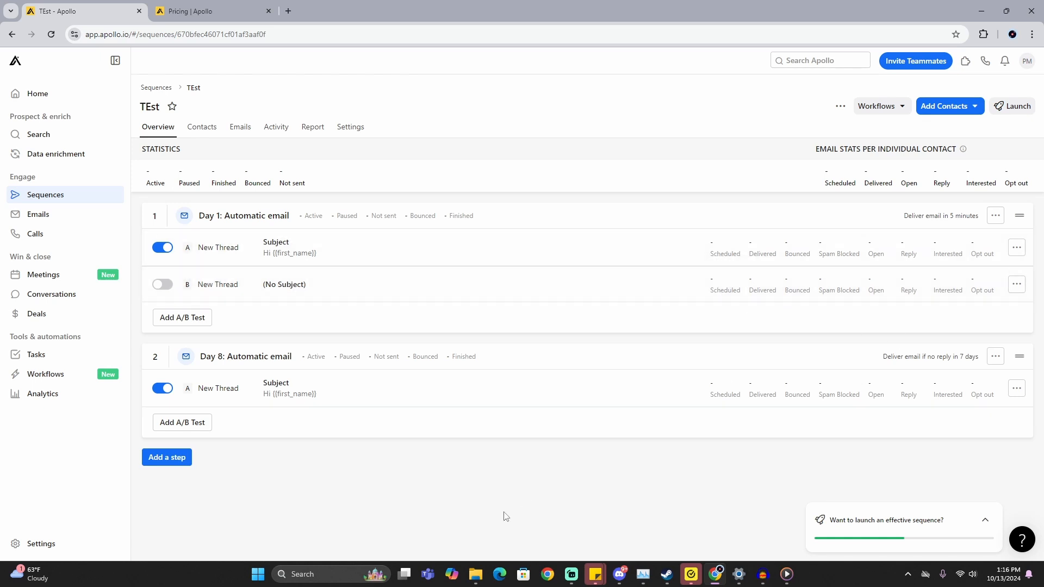
click(166, 251)
- Look at the CSV import option for adding contacts to the sequence, then return to the sequence overview
click(944, 108)
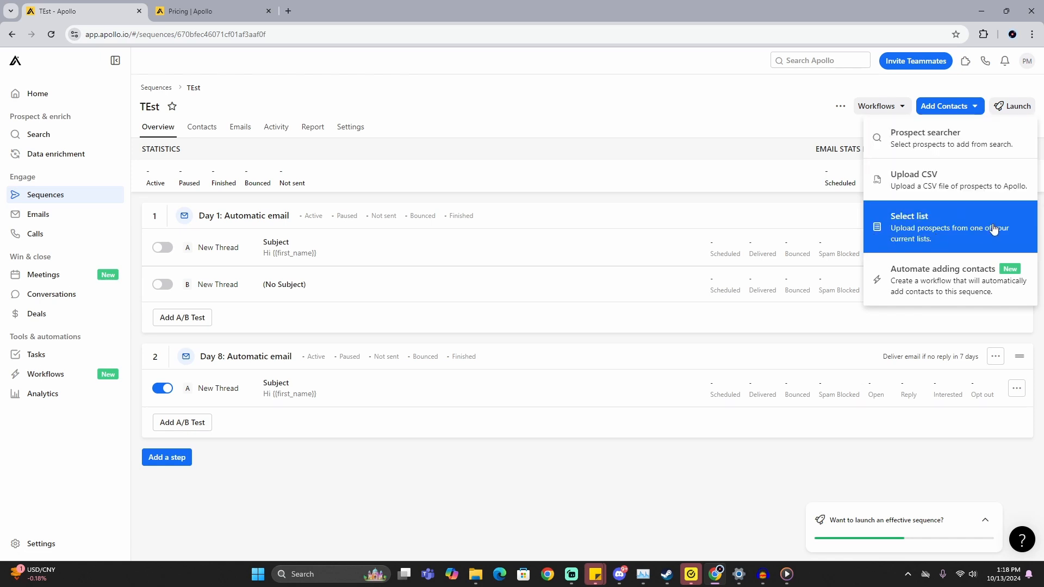
click(919, 188)
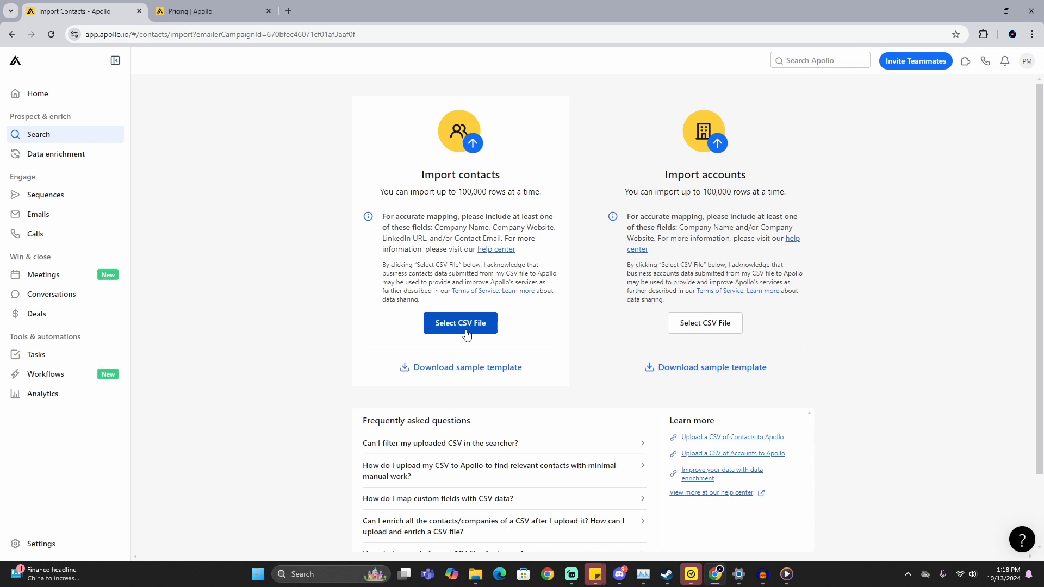
click(12, 34)
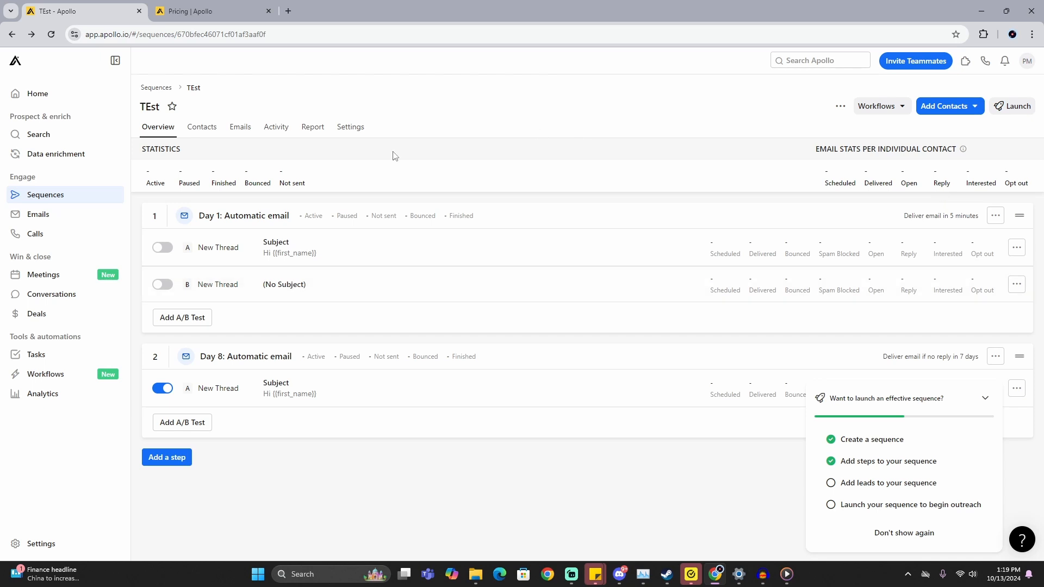
- Review the TEst sequence's contacts and its emails, collapsing the launch checklist
click(200, 130)
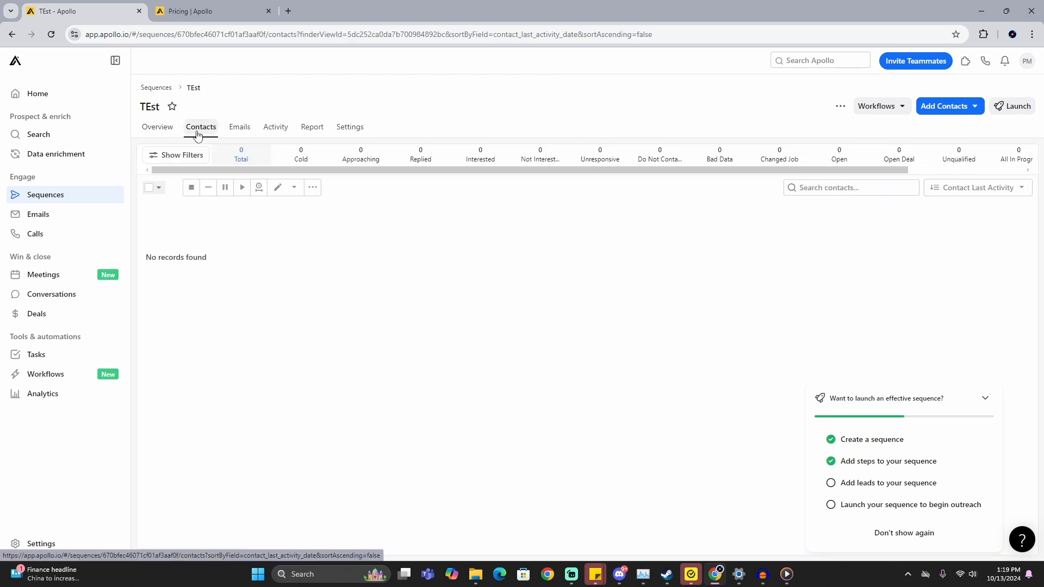
click(984, 397)
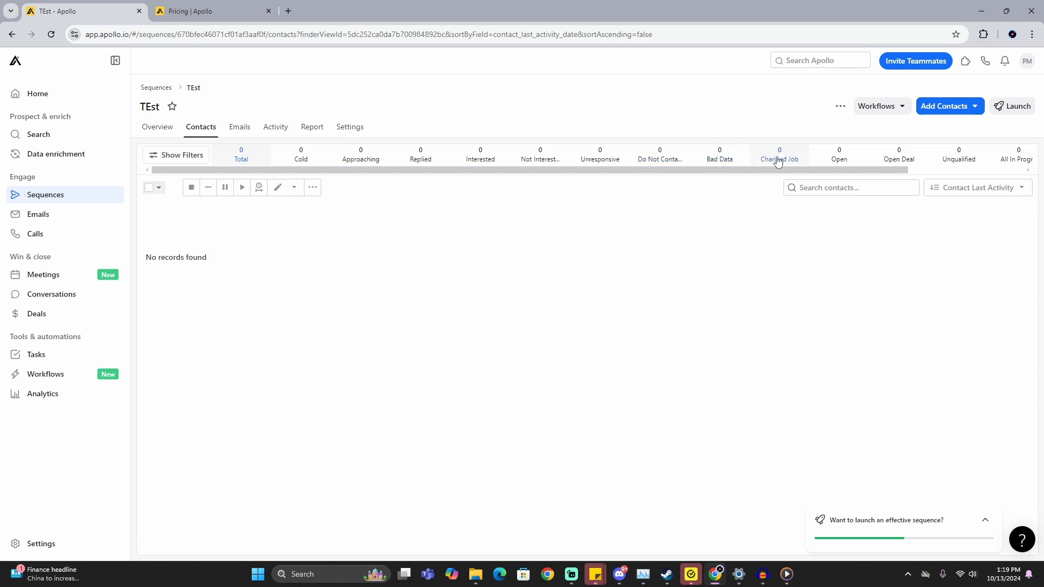
click(242, 128)
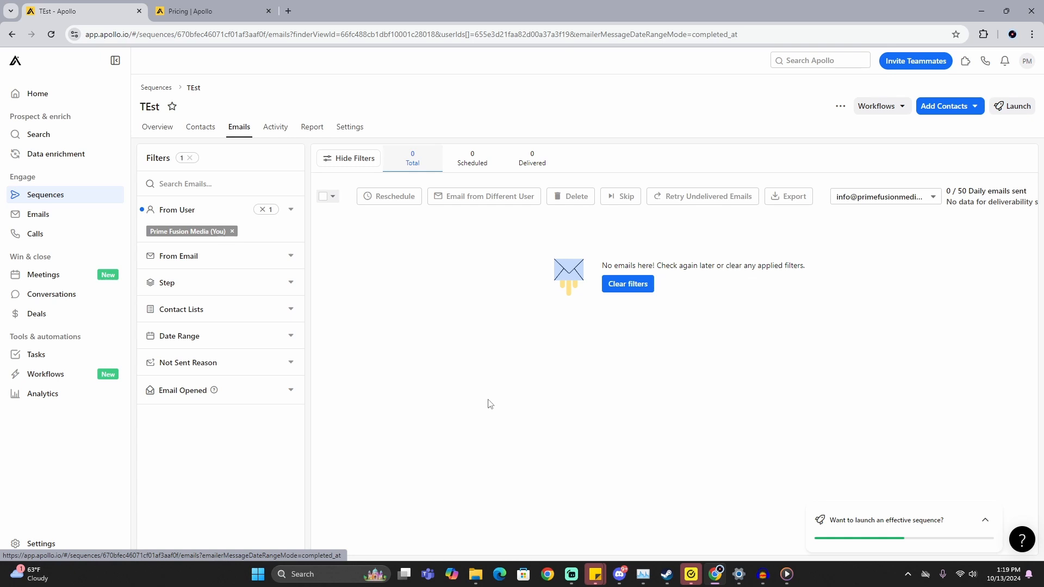
- Deactivate the Apollo Email sequence from the list of all sequences
click(59, 196)
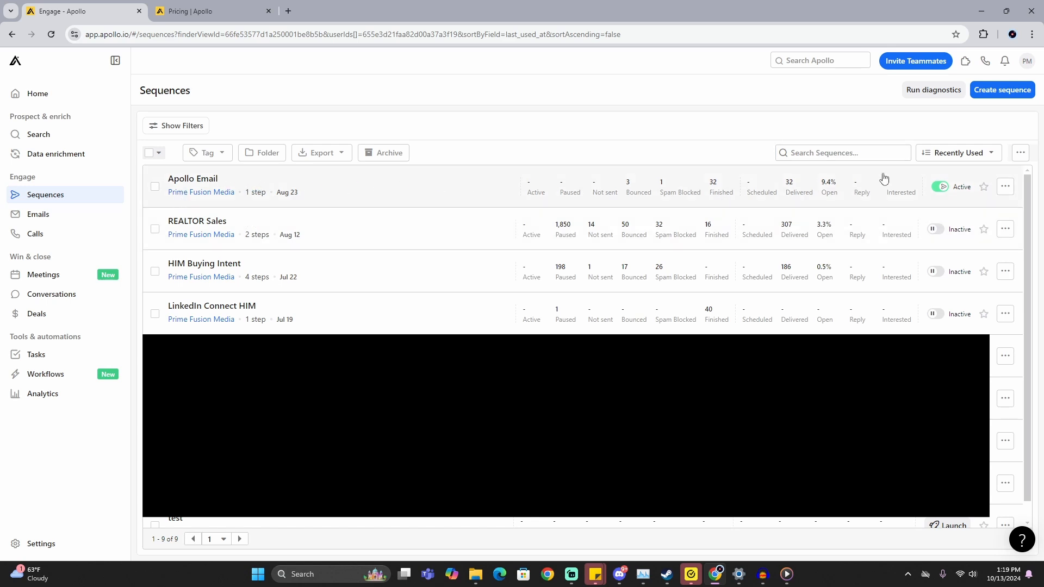
click(941, 188)
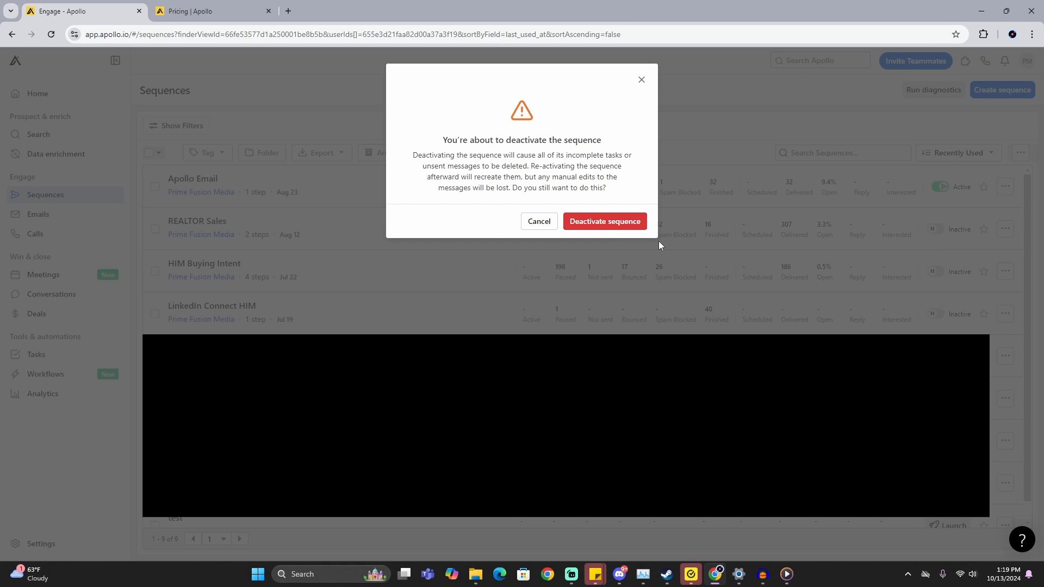
click(593, 225)
- Open the Apollo Email sequence and activate it, declining the HubSpot stage mapping
click(326, 191)
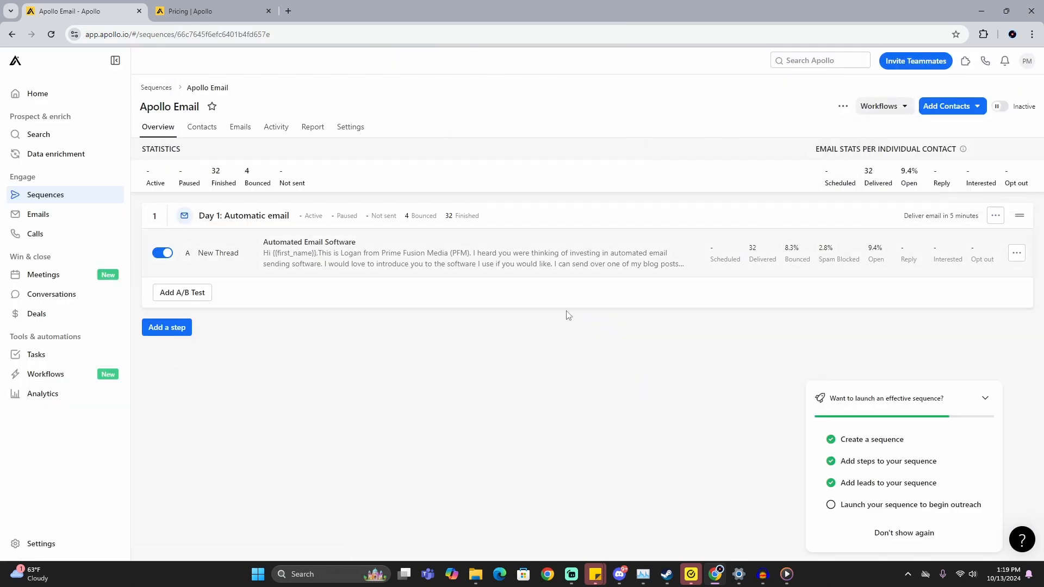
click(984, 398)
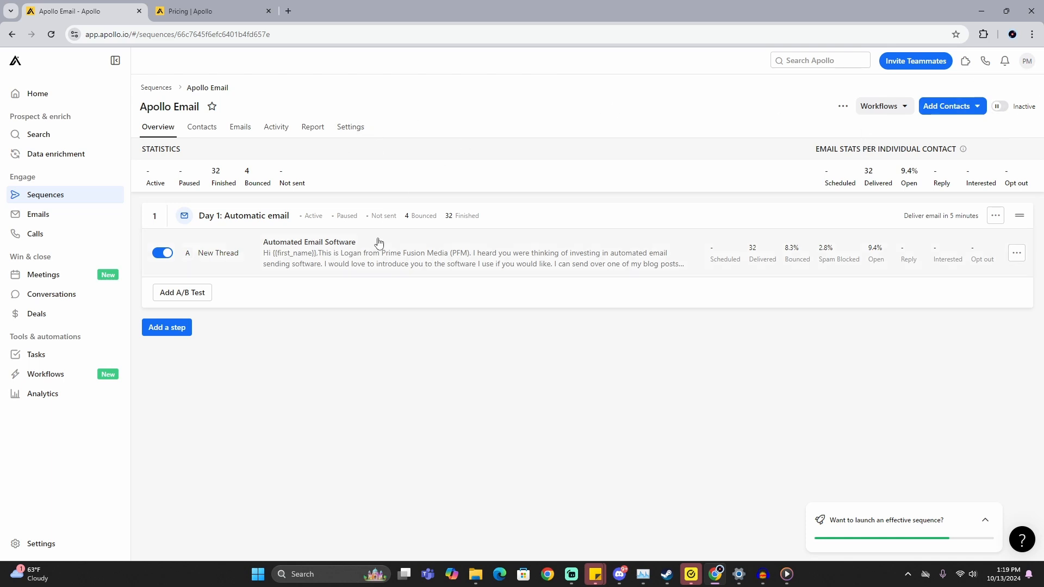
click(1001, 106)
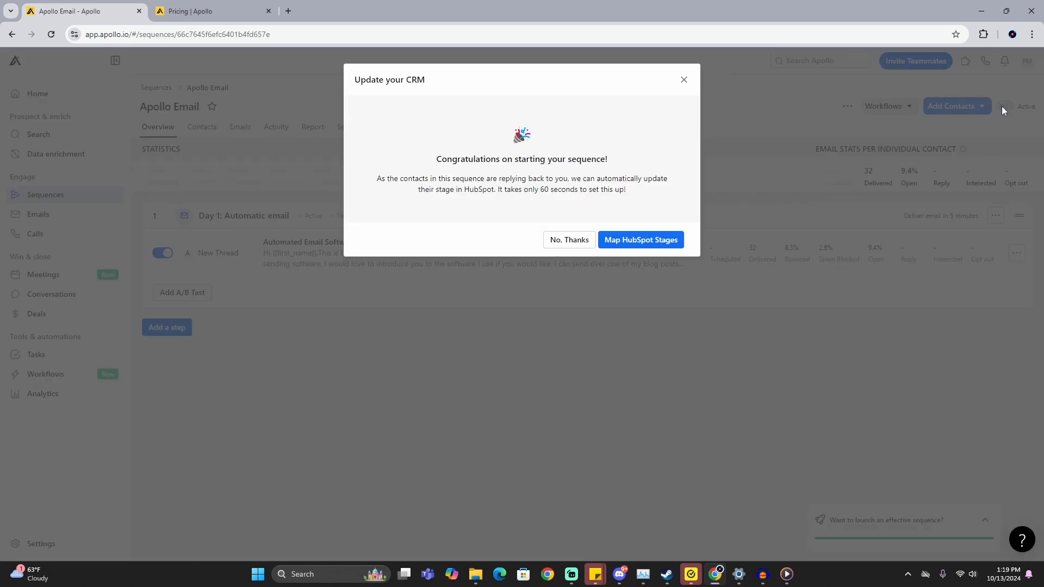
click(568, 239)
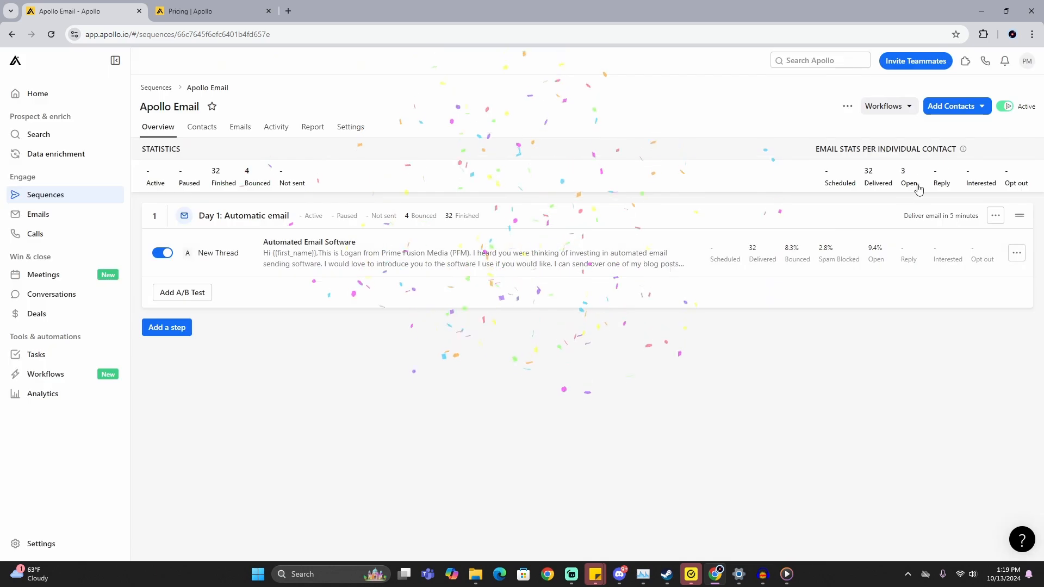